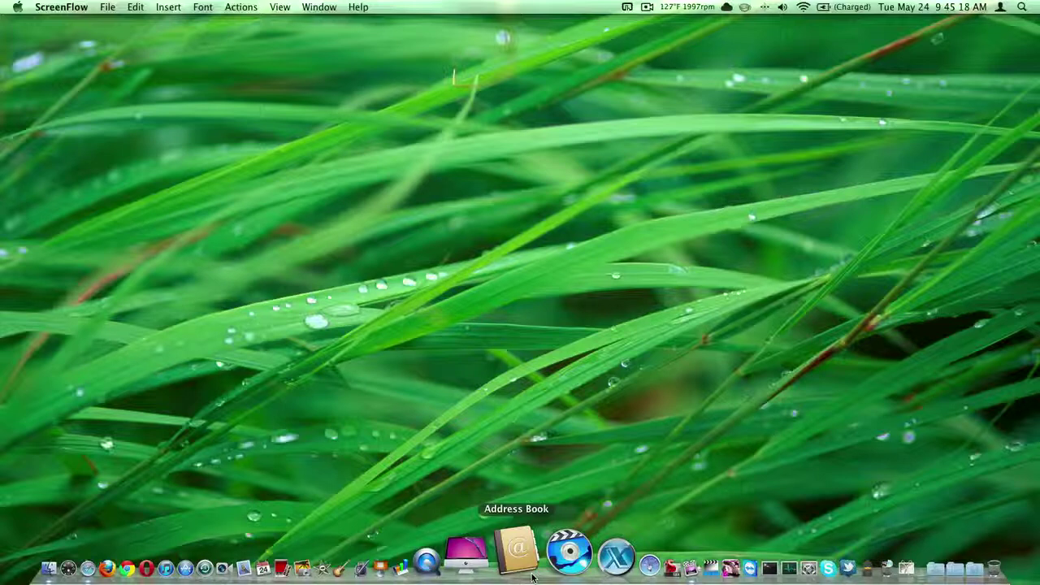
{"action": "left_click", "coordinate": [428, 449]}
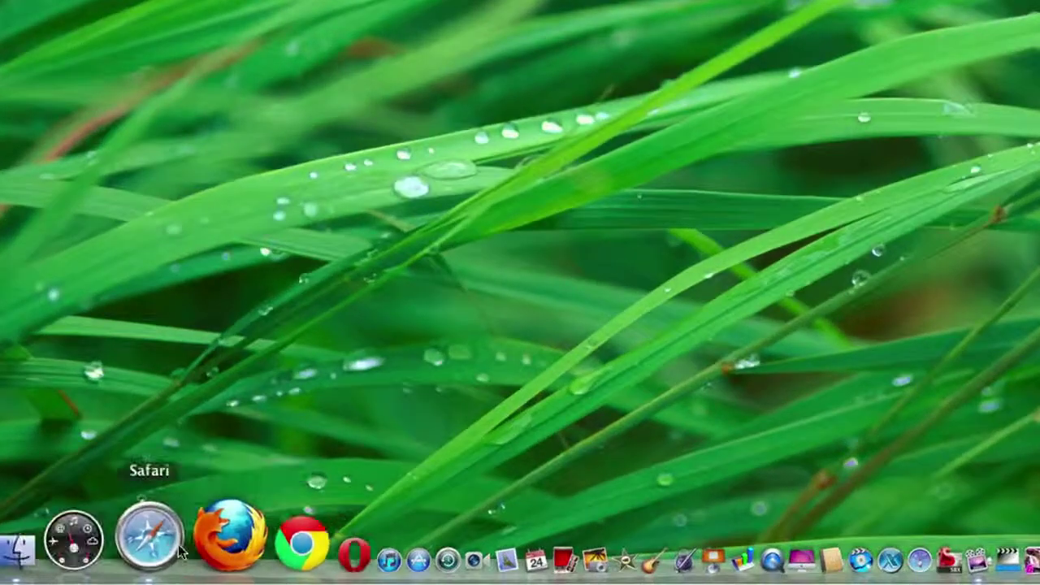
{"action": "left_click", "coordinate": [225, 542]}
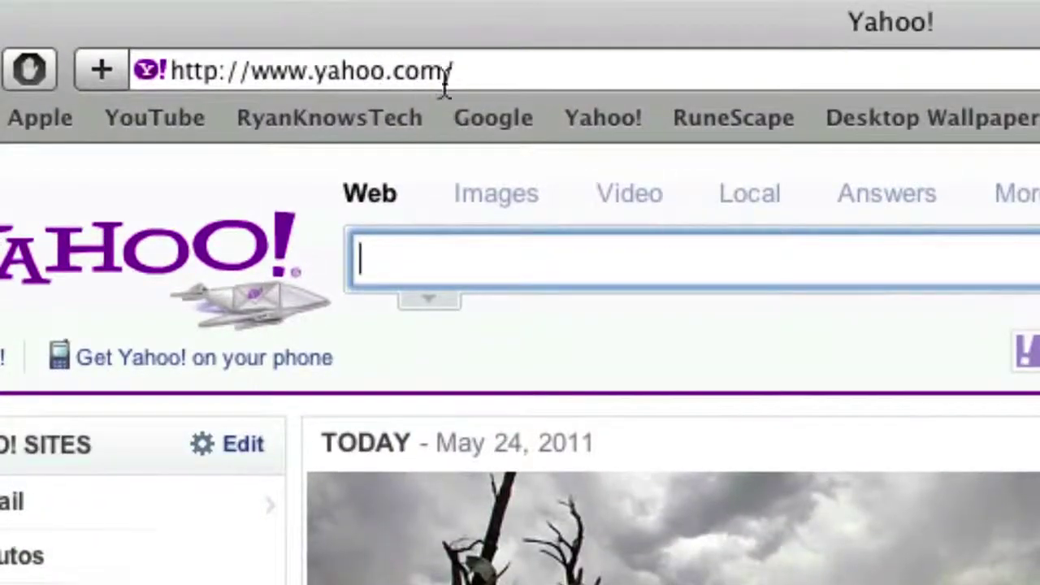
{"action": "left_click_drag", "start_coordinate": [446, 30], "coordinate": [0, 51]}
{"action": "type", "text": "www."}
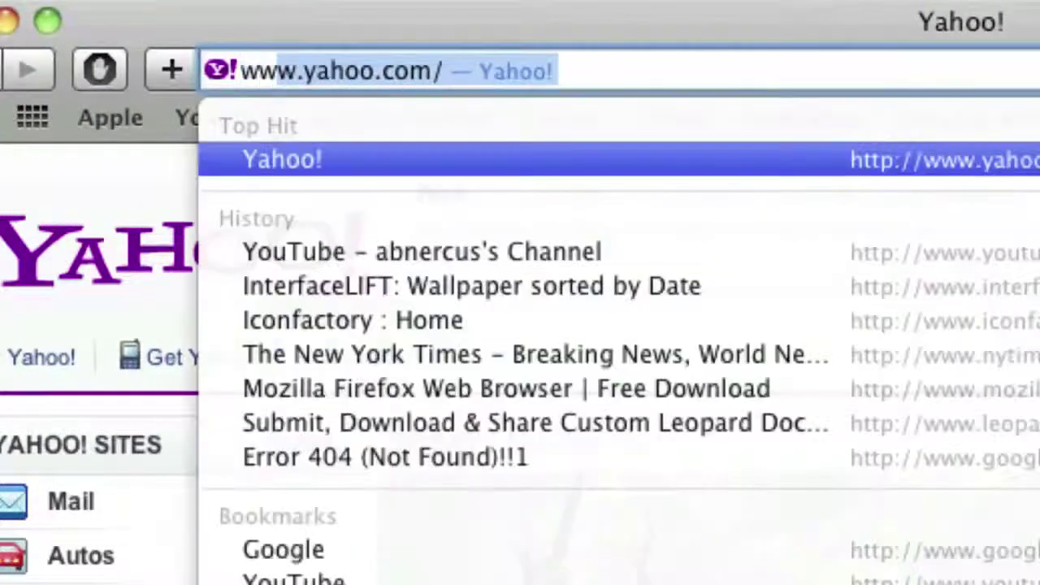
{"action": "type", "text": "interfa"}
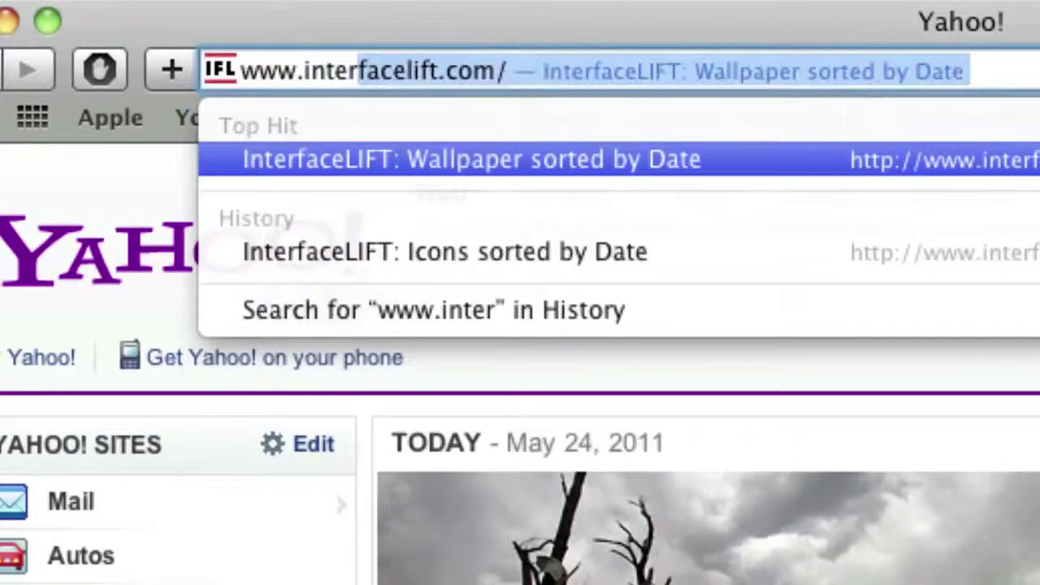
{"action": "type", "text": "c"}
{"action": "key", "text": "BackSpace"}
{"action": "type", "text": "face"}
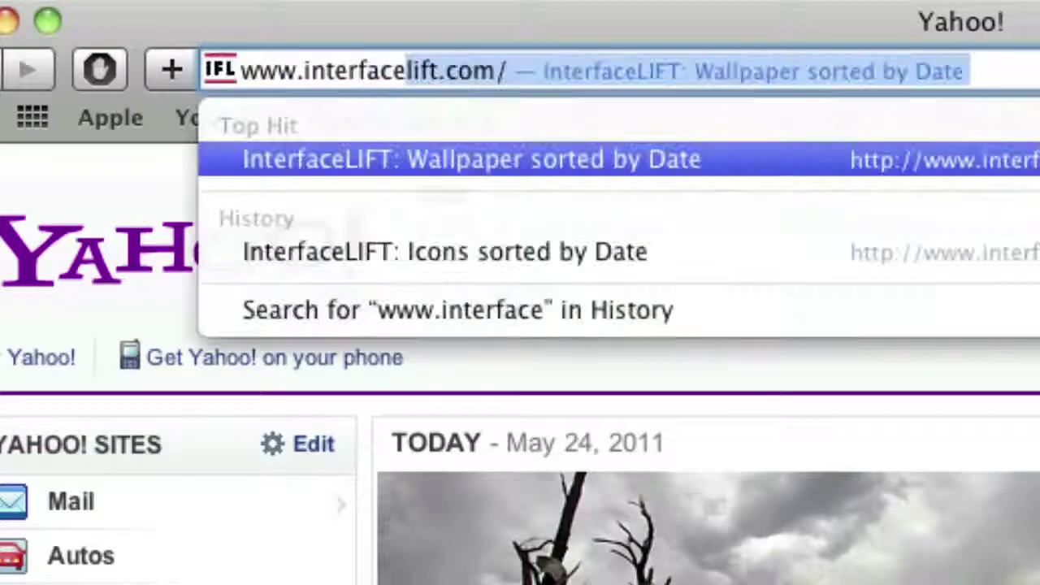
{"action": "type", "text": "lift.com"}
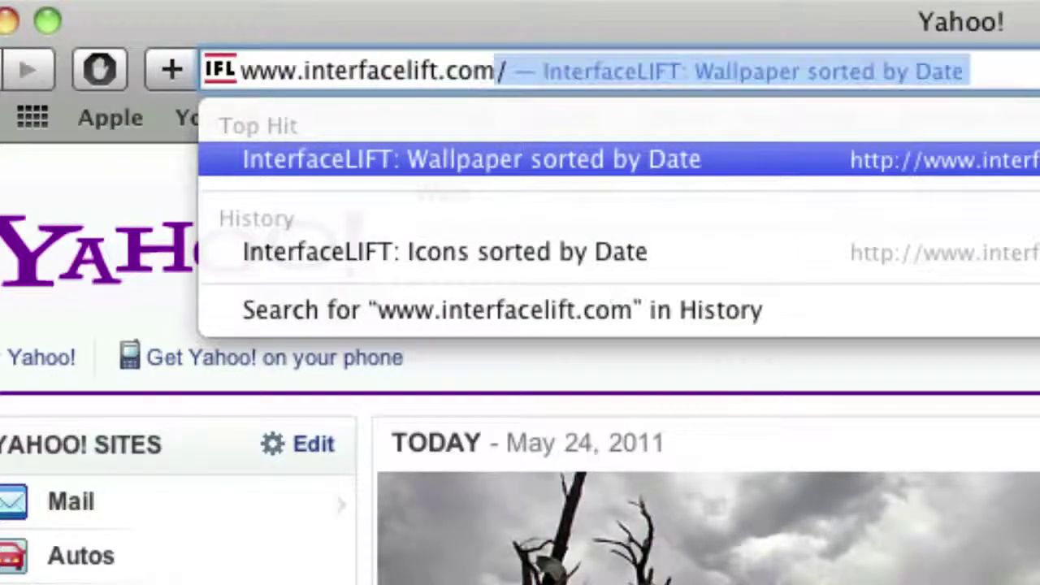
{"action": "key", "text": "Return"}
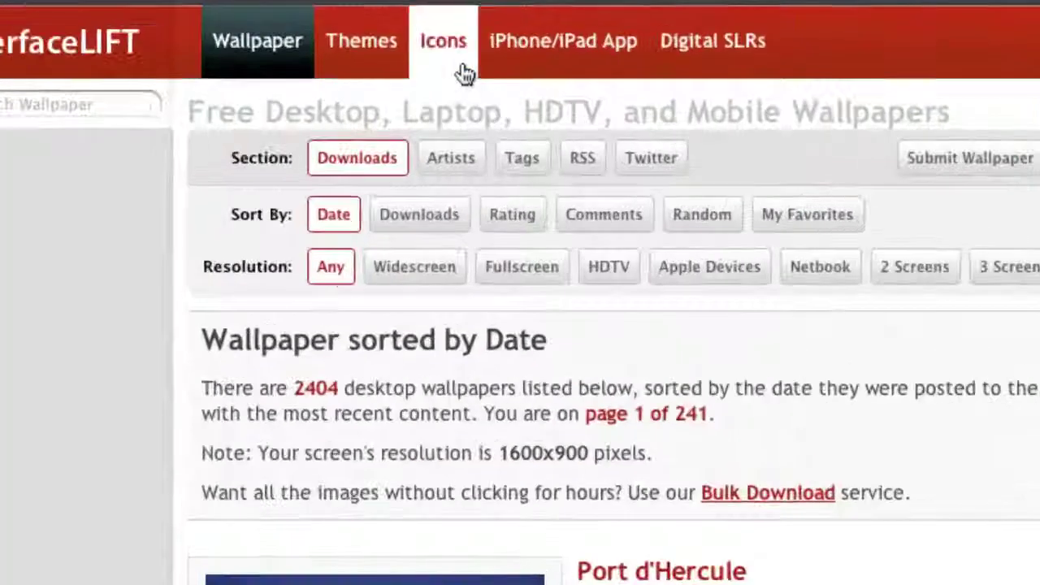
Step: Open the site's Icons section and find the Apple TV icon set in the list
{"action": "left_click", "coordinate": [443, 51]}
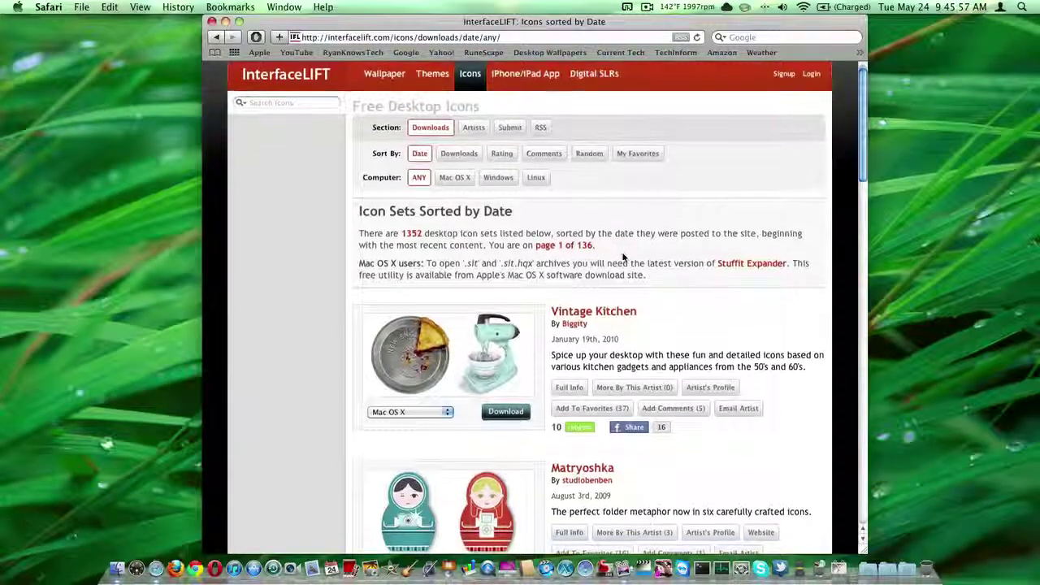
{"action": "scroll", "coordinate": [624, 257], "scroll_direction": "down", "scroll_amount": 10}
{"action": "scroll", "coordinate": [619, 258], "scroll_direction": "down", "scroll_amount": 2}
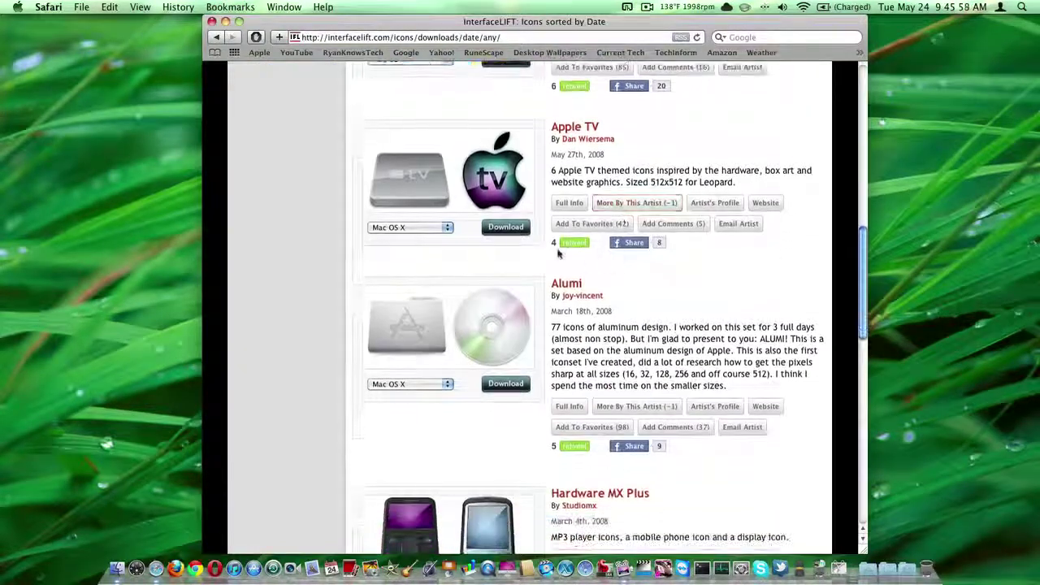
{"action": "scroll", "coordinate": [484, 238], "scroll_direction": "up", "scroll_amount": 2}
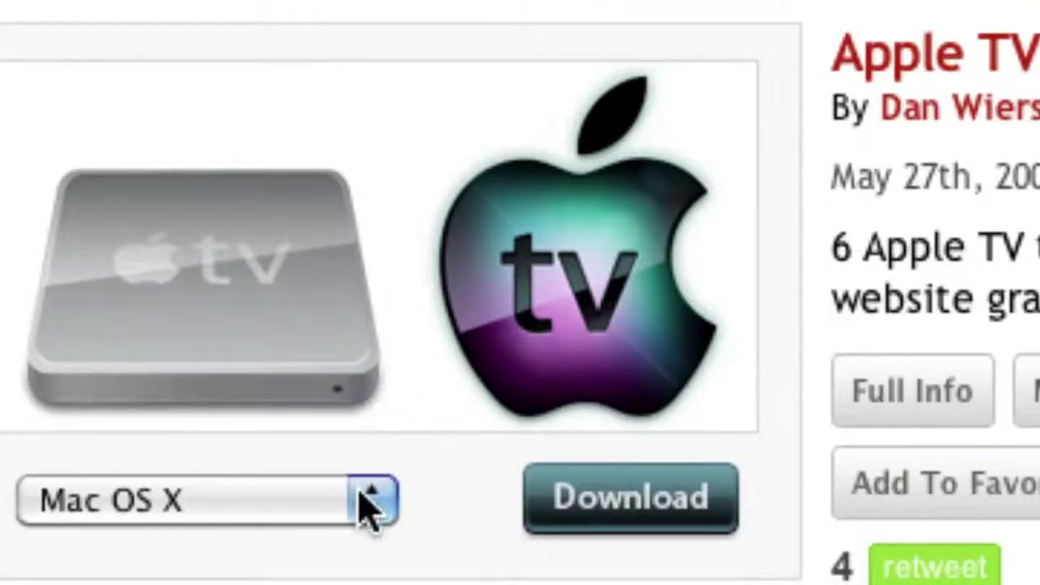
Step: Download the Apple TV icon set for Mac OS X and minimize the browser window
{"action": "left_click", "coordinate": [104, 508]}
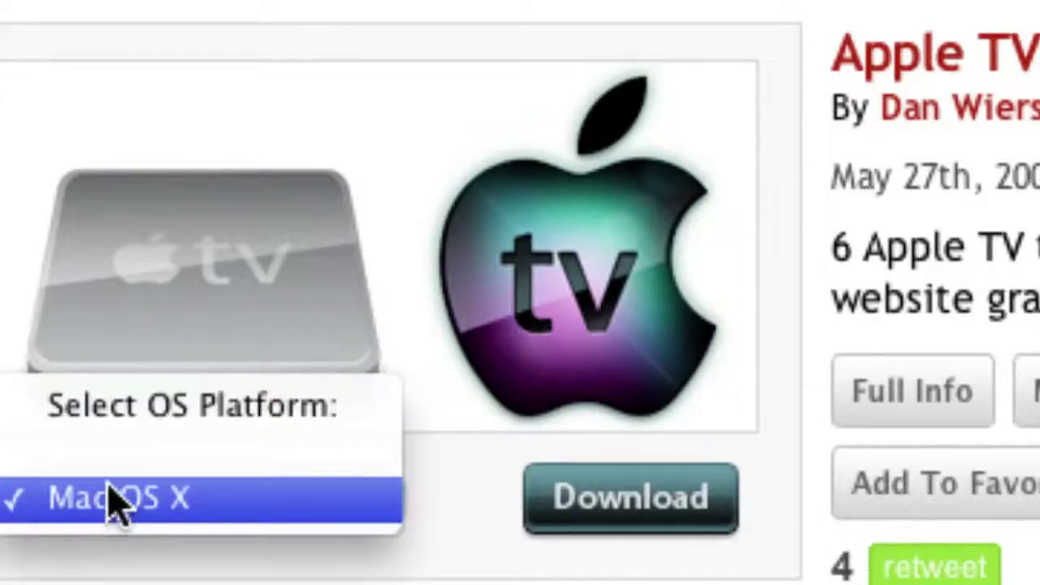
{"action": "left_click", "coordinate": [102, 504]}
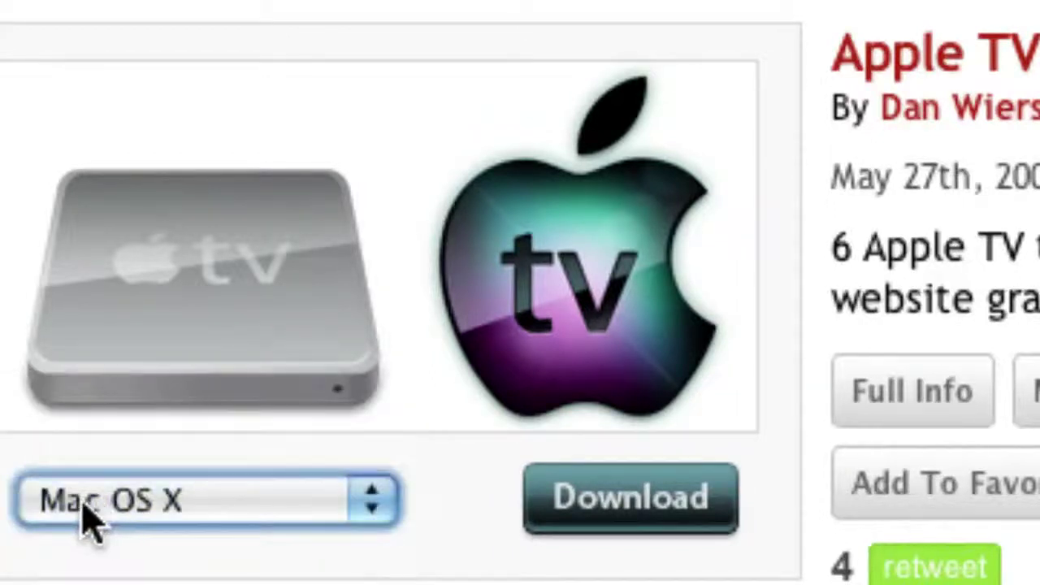
{"action": "left_click", "coordinate": [622, 519]}
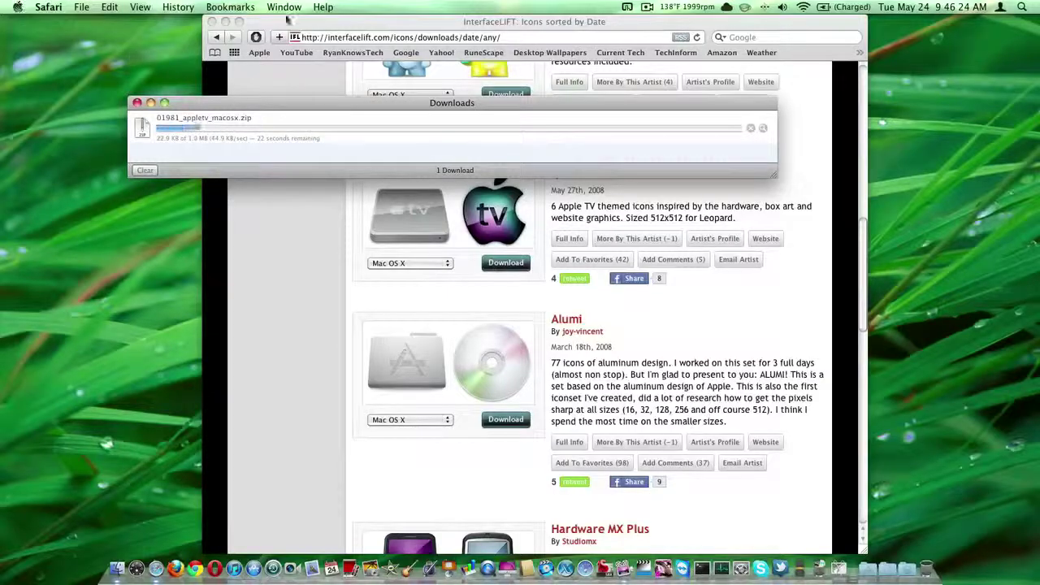
{"action": "left_click", "coordinate": [278, 20]}
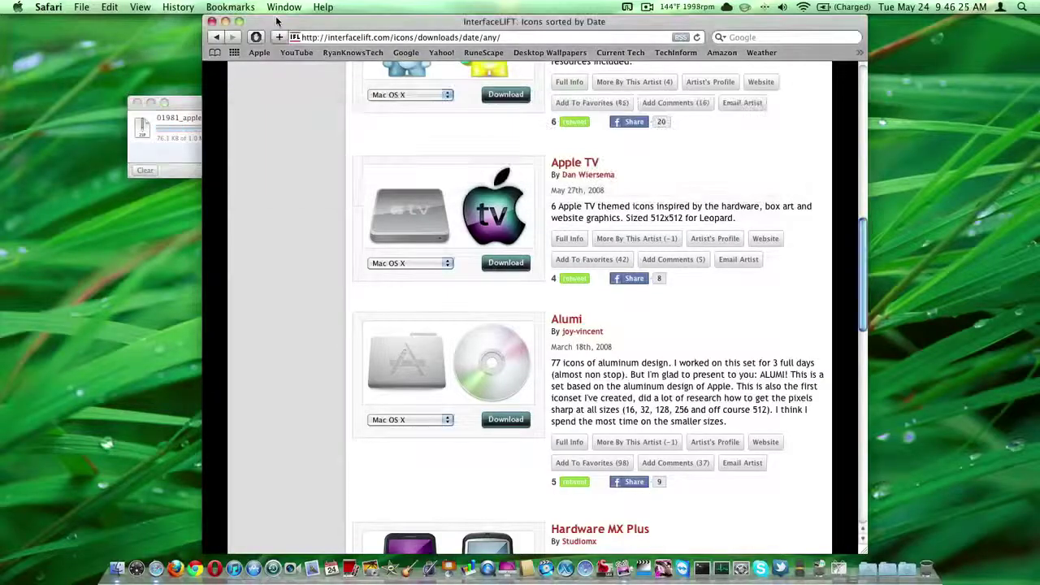
{"action": "left_click", "coordinate": [225, 22]}
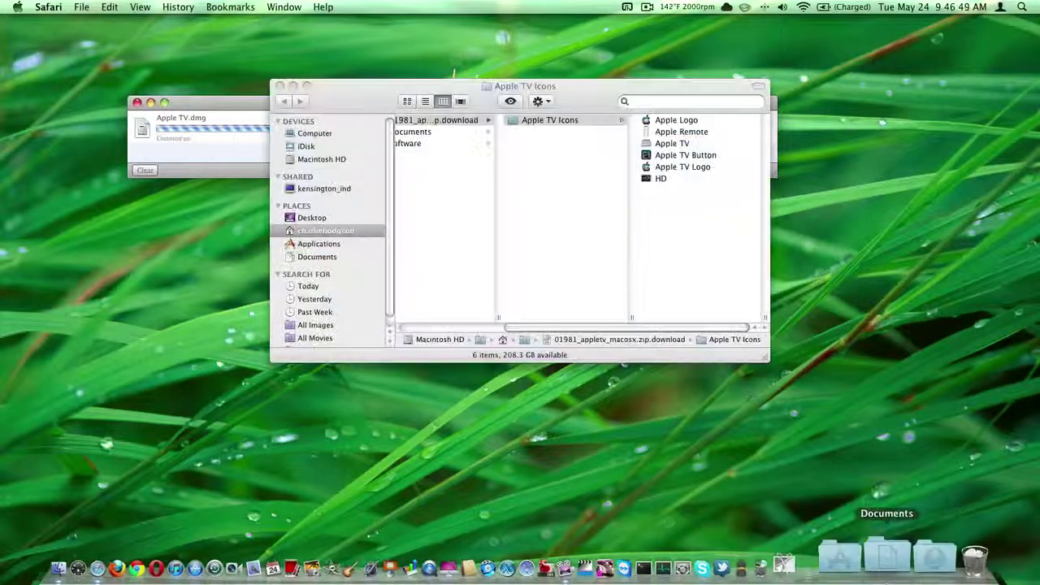
Step: Close the open Finder window and Safari's Downloads window to clear the desktop
{"action": "left_click", "coordinate": [906, 569]}
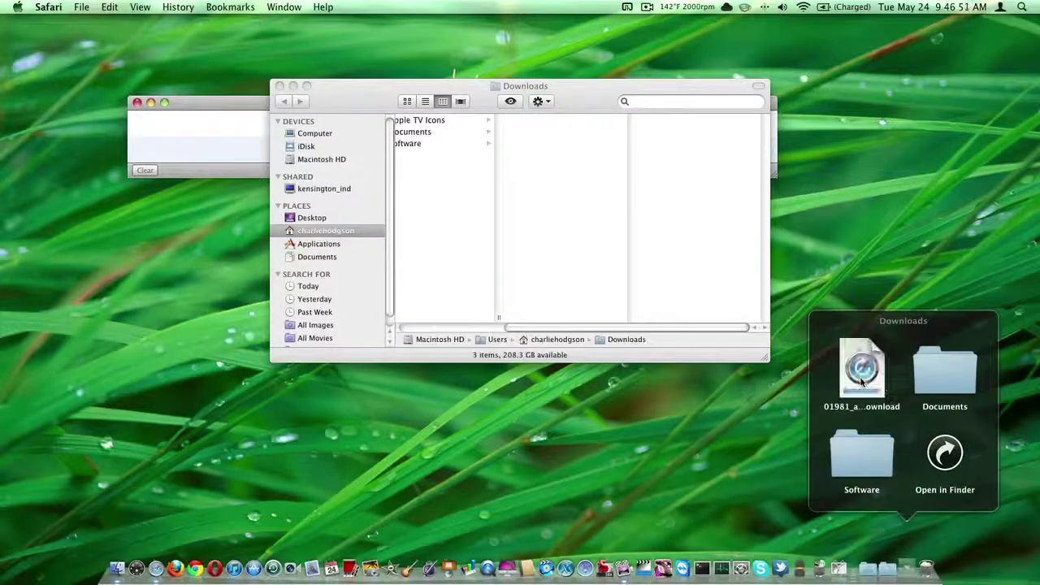
{"action": "left_click", "coordinate": [515, 182]}
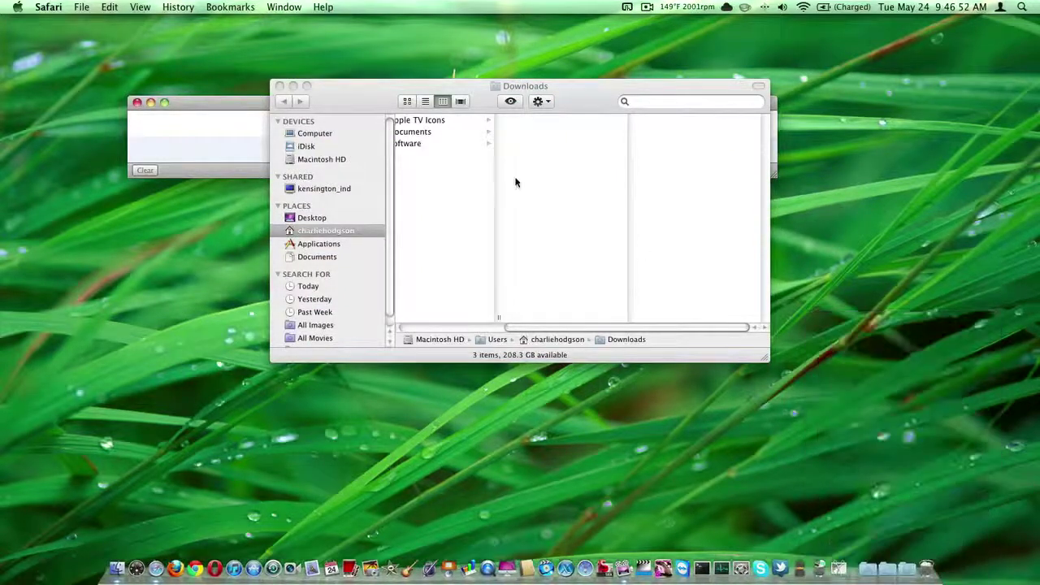
{"action": "left_click", "coordinate": [279, 86]}
{"action": "left_click", "coordinate": [137, 103]}
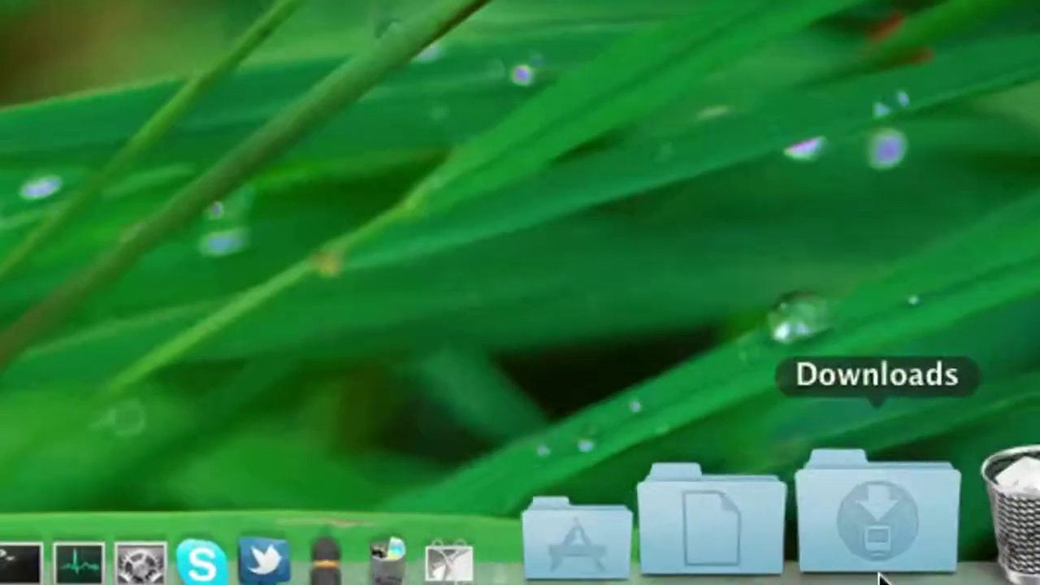
Step: Move the Apple TV Icons folder from Downloads to the desktop
{"action": "left_click", "coordinate": [907, 569]}
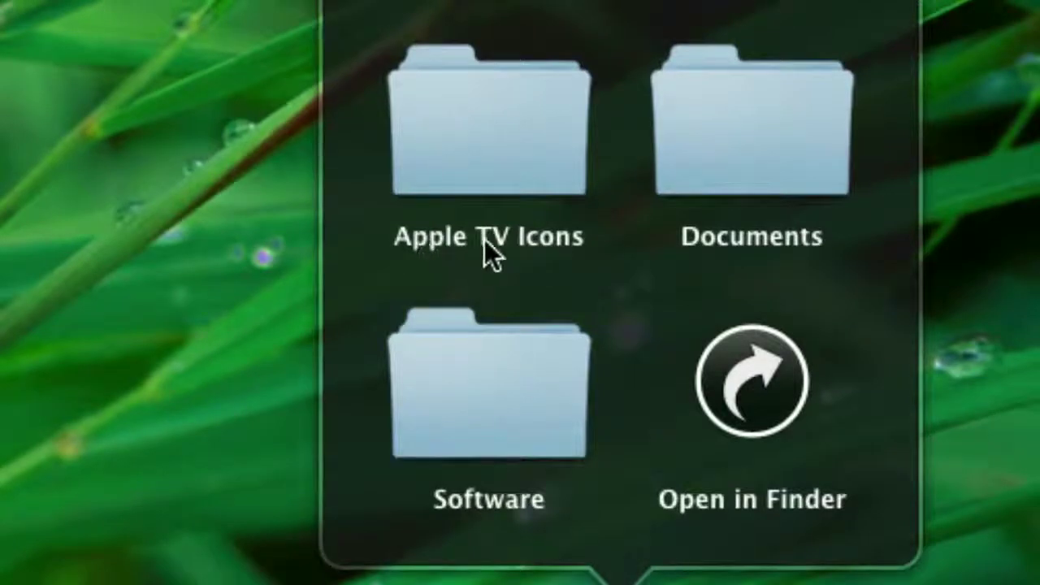
{"action": "left_click_drag", "start_coordinate": [512, 118], "coordinate": [389, 130]}
{"action": "left_click_drag", "start_coordinate": [855, 370], "coordinate": [801, 418]}
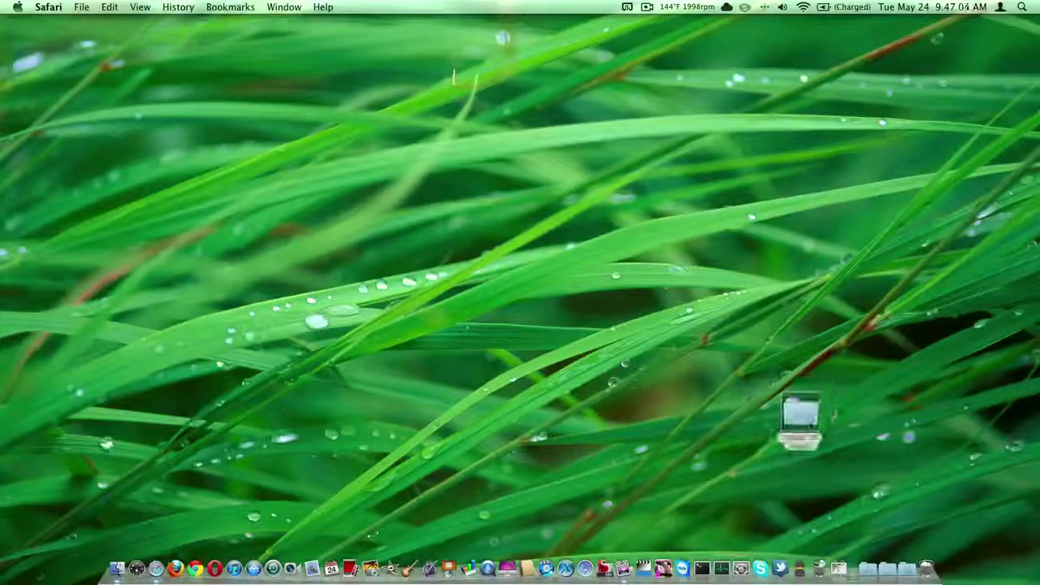
{"action": "left_click_drag", "start_coordinate": [811, 382], "coordinate": [804, 390]}
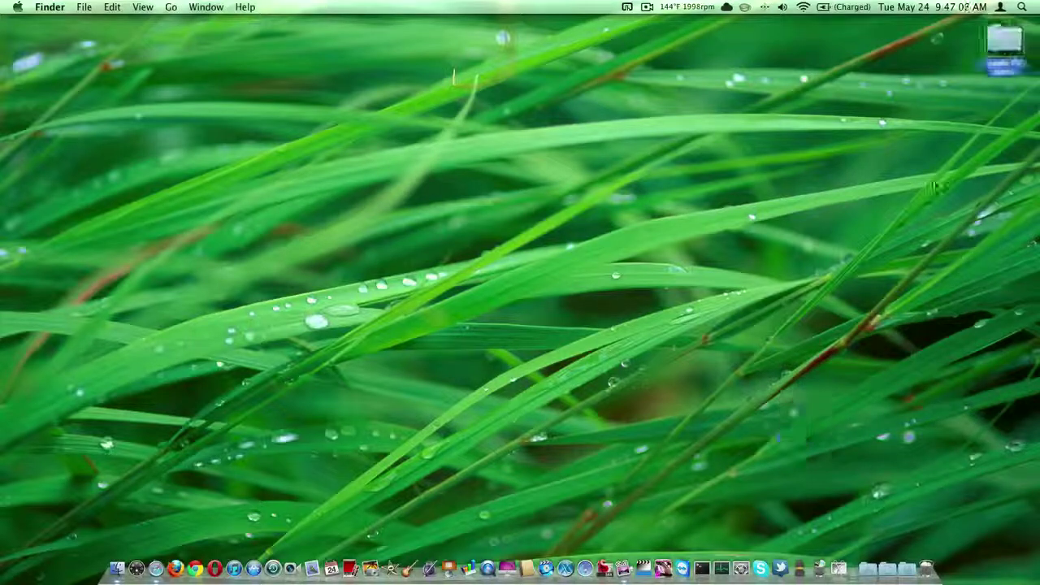
Step: Open the Apple TV Icons folder from the desktop and show it in Cover Flow view
{"action": "double_click", "coordinate": [999, 42]}
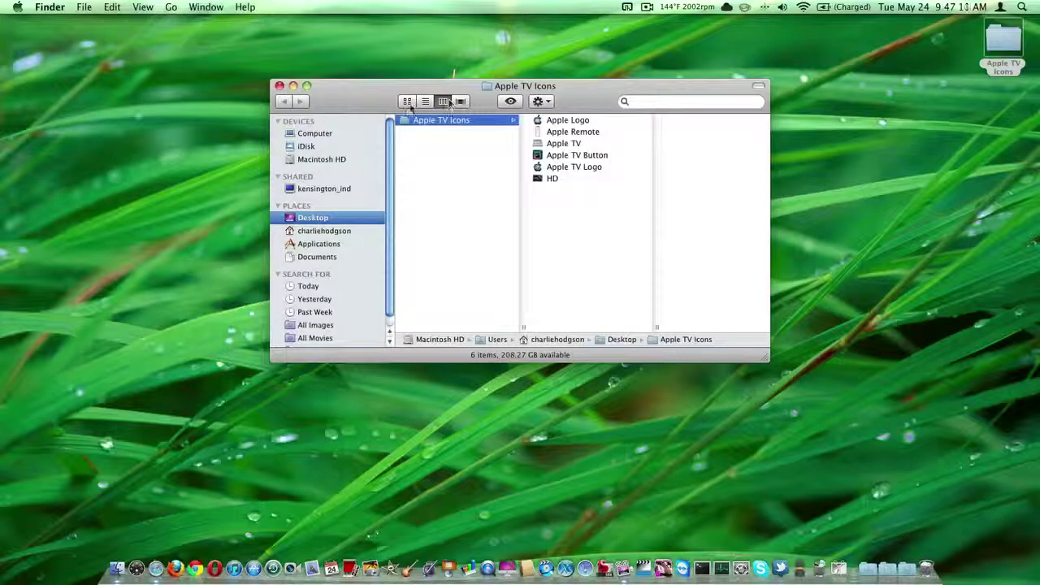
{"action": "left_click", "coordinate": [407, 101]}
{"action": "left_click_drag", "start_coordinate": [710, 355], "coordinate": [724, 355]}
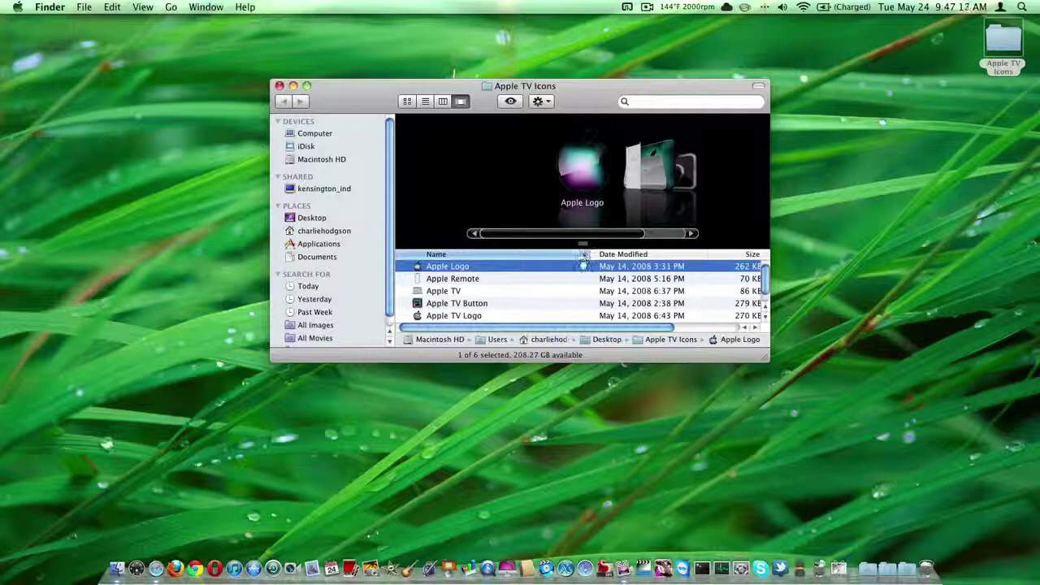
Step: Maximize the Apple TV Icons window, enlarge its Cover Flow preview area and flip through the icons
{"action": "left_click_drag", "start_coordinate": [539, 97], "coordinate": [540, 29]}
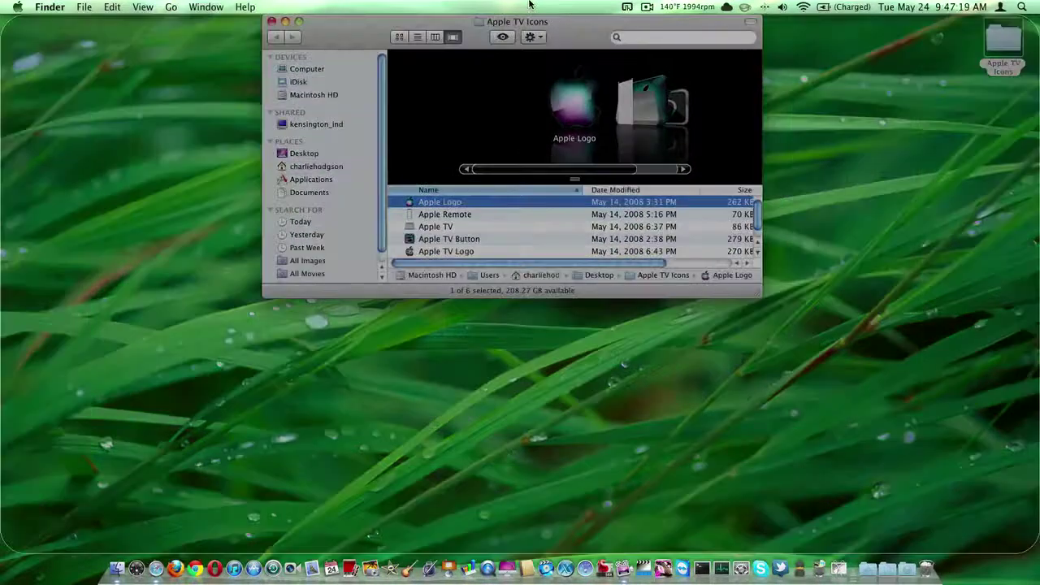
{"action": "left_click_drag", "start_coordinate": [583, 181], "coordinate": [583, 338]}
{"action": "scroll", "coordinate": [580, 171], "scroll_direction": "right", "scroll_amount": 5}
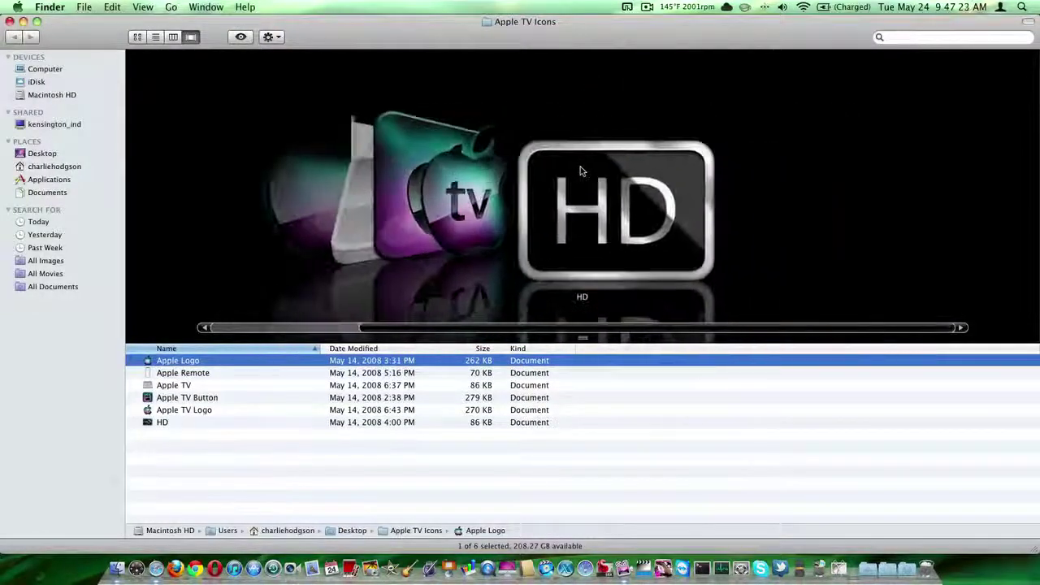
{"action": "scroll", "coordinate": [625, 198], "scroll_direction": "left", "scroll_amount": 4}
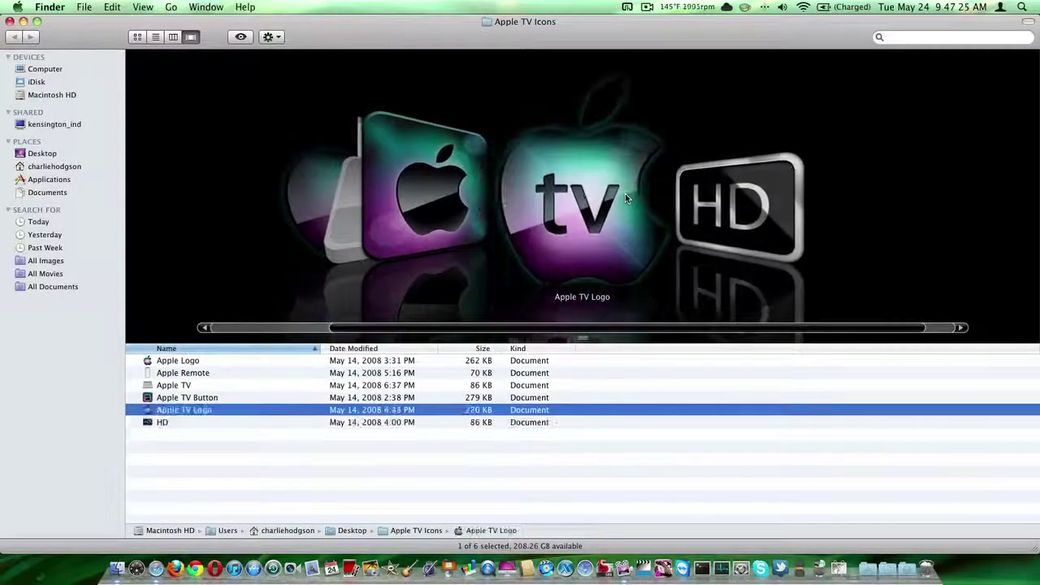
{"action": "scroll", "coordinate": [625, 198], "scroll_direction": "left", "scroll_amount": 3}
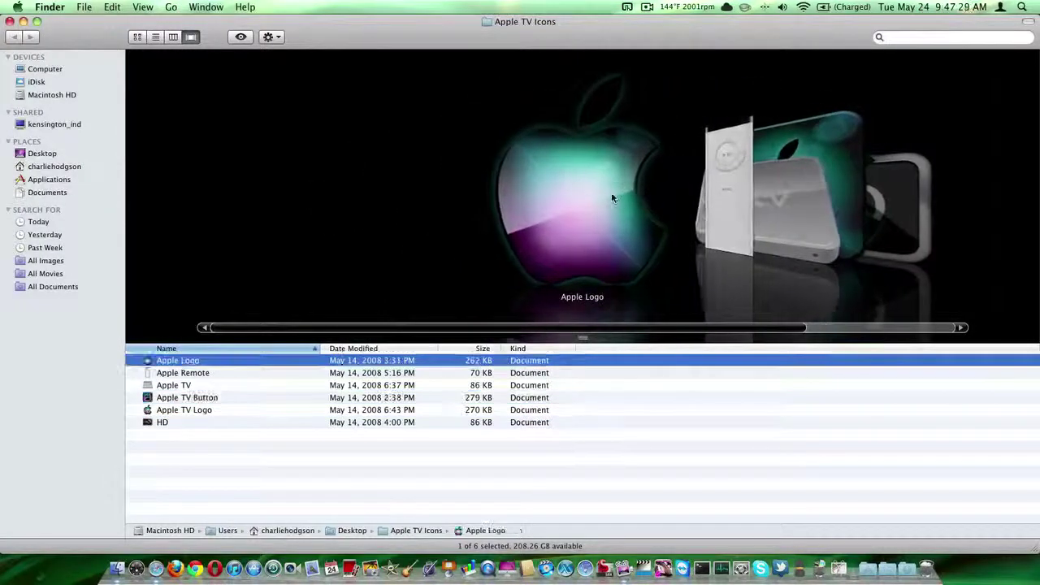
{"action": "scroll", "coordinate": [610, 191], "scroll_direction": "right", "scroll_amount": 4}
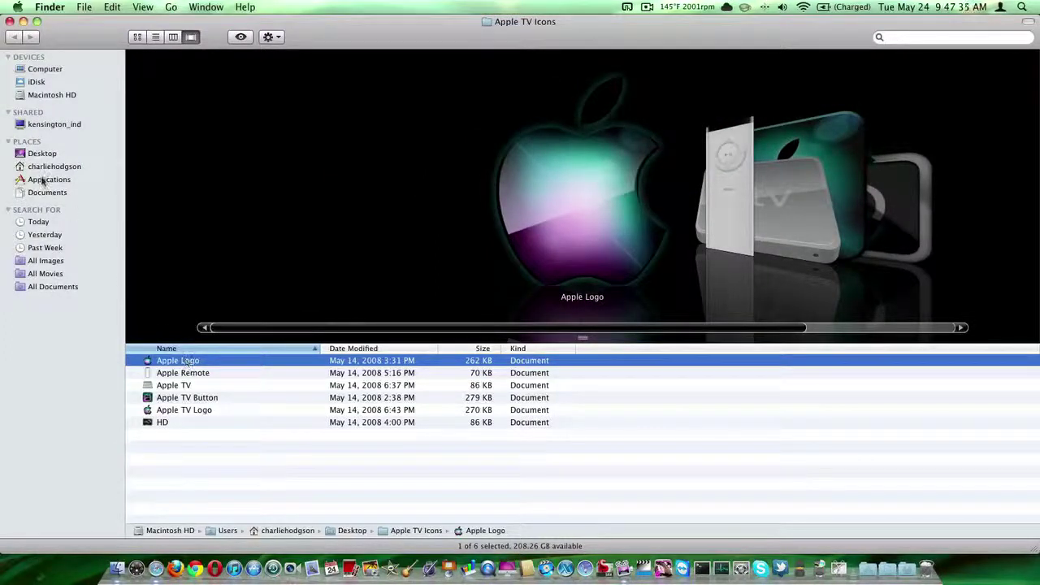
Step: Restore the Apple TV Icons window and snap it to the right half of the screen
{"action": "left_click", "coordinate": [37, 21]}
{"action": "left_click_drag", "start_coordinate": [389, 42], "coordinate": [1039, 121]}
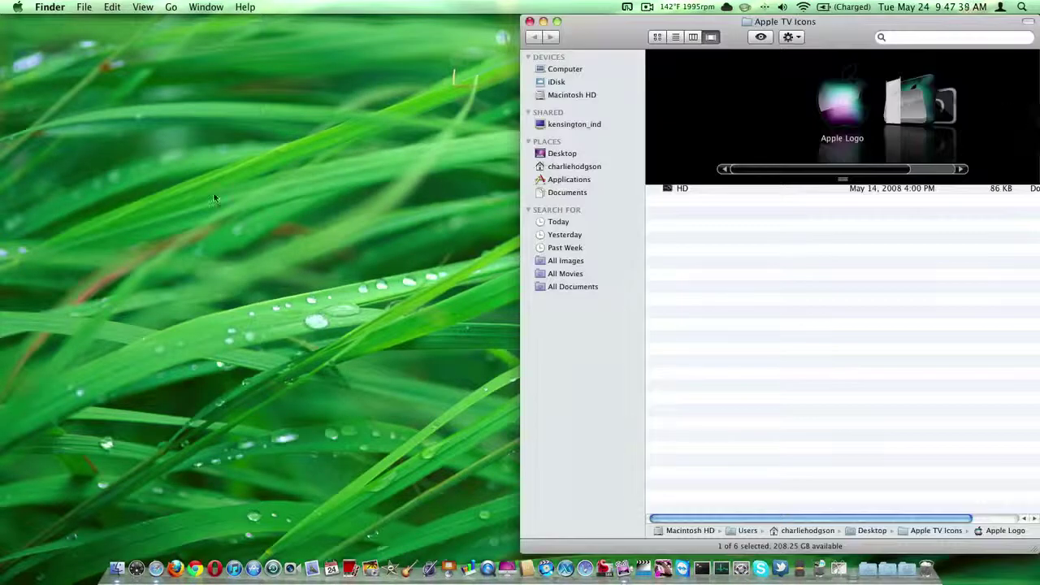
{"action": "right_click", "coordinate": [124, 561]}
{"action": "left_click", "coordinate": [139, 432]}
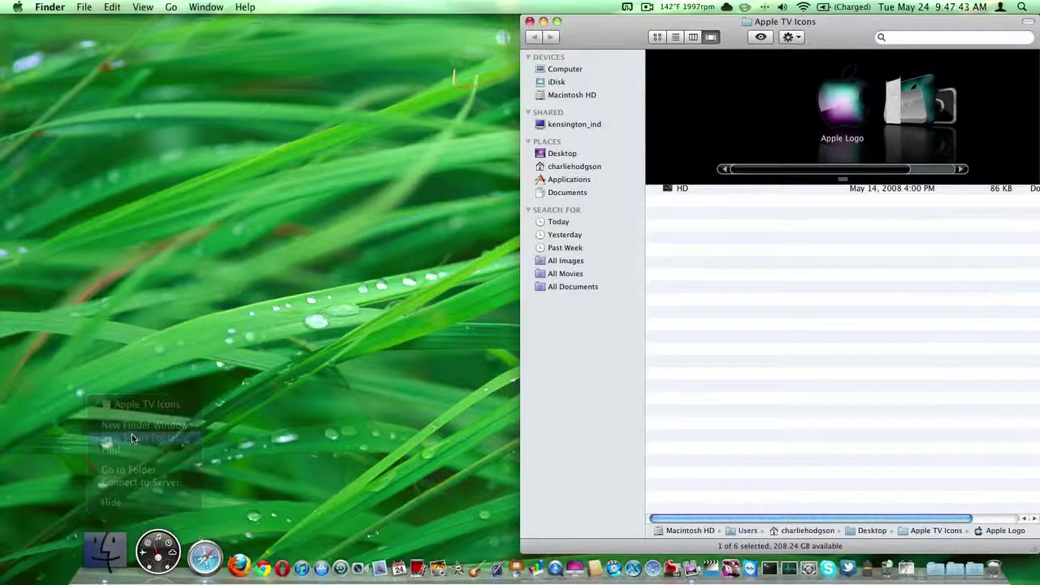
{"action": "left_click", "coordinate": [25, 139]}
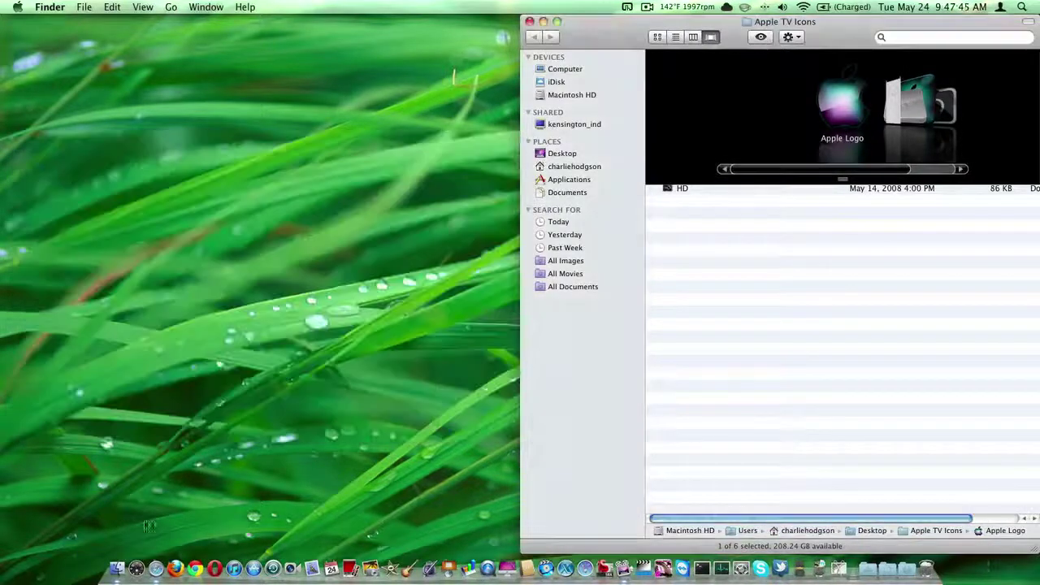
Step: Open a new Finder window and snap it to the left half of the screen
{"action": "right_click", "coordinate": [126, 559]}
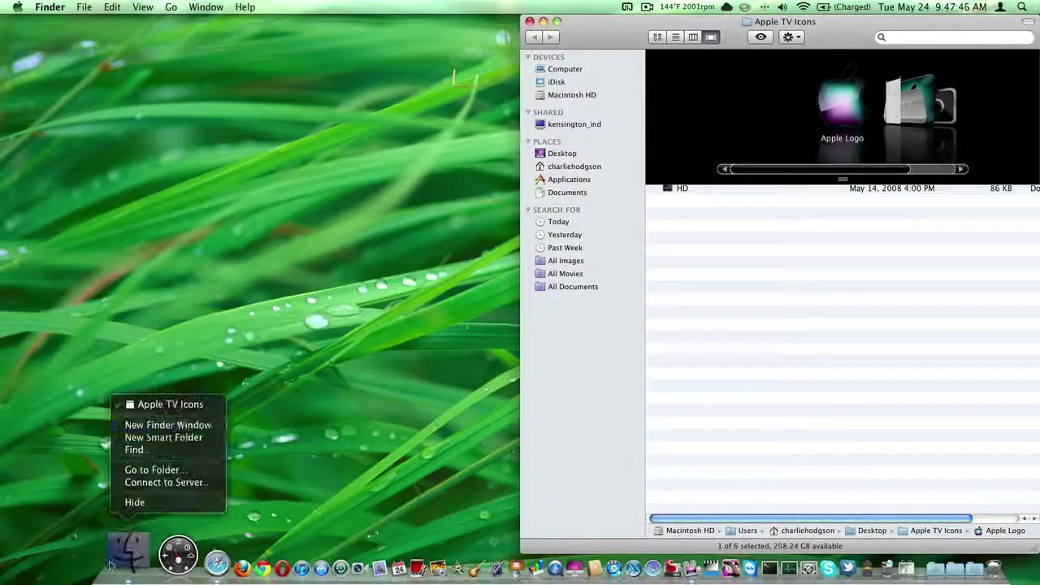
{"action": "left_click", "coordinate": [158, 426]}
{"action": "left_click_drag", "start_coordinate": [245, 44], "coordinate": [1, 161]}
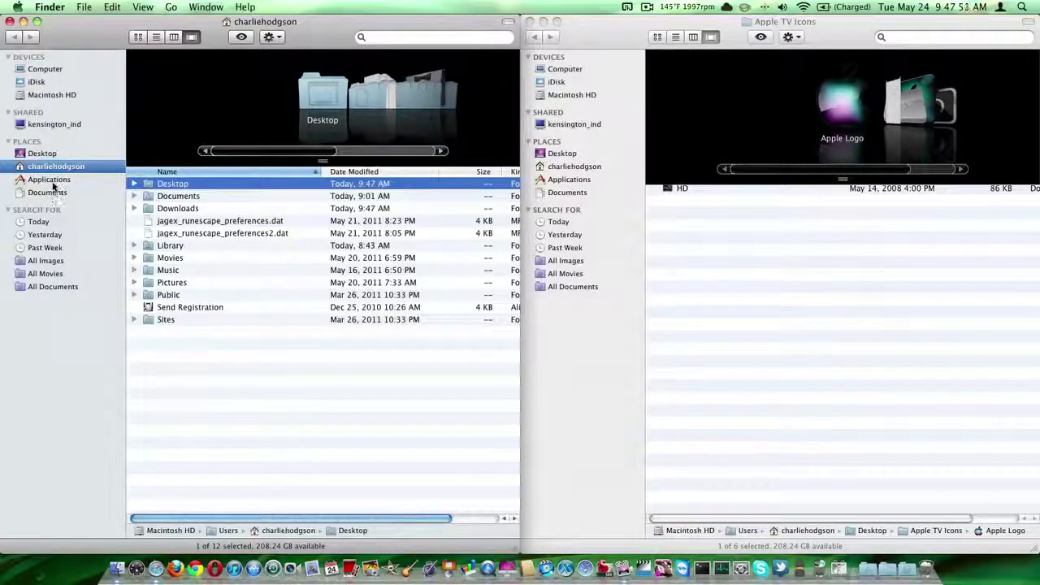
Step: Show the Applications folder in the new Finder window as a list
{"action": "left_click_drag", "start_coordinate": [54, 187], "coordinate": [184, 55]}
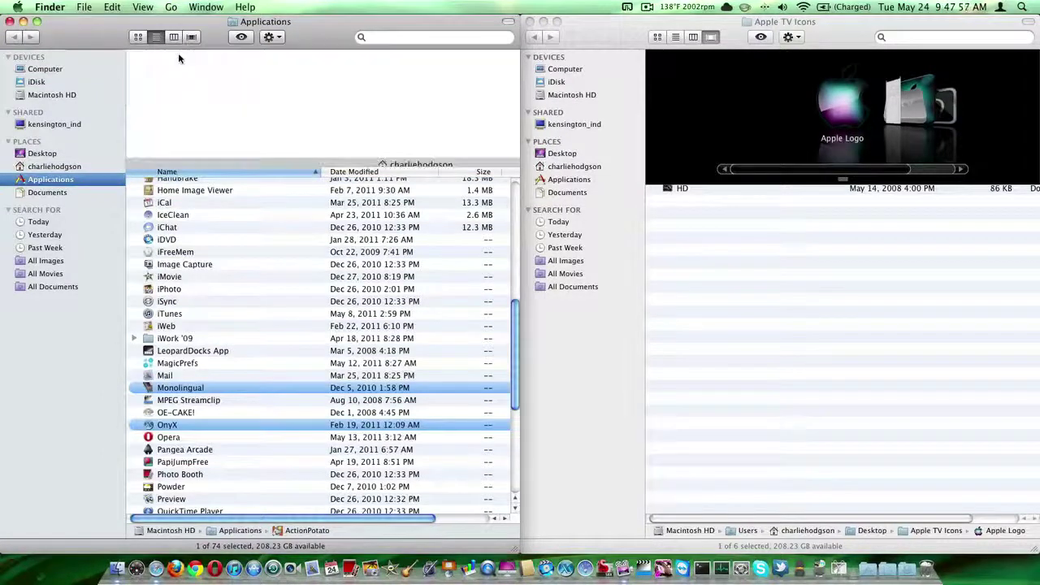
{"action": "left_click", "coordinate": [156, 36]}
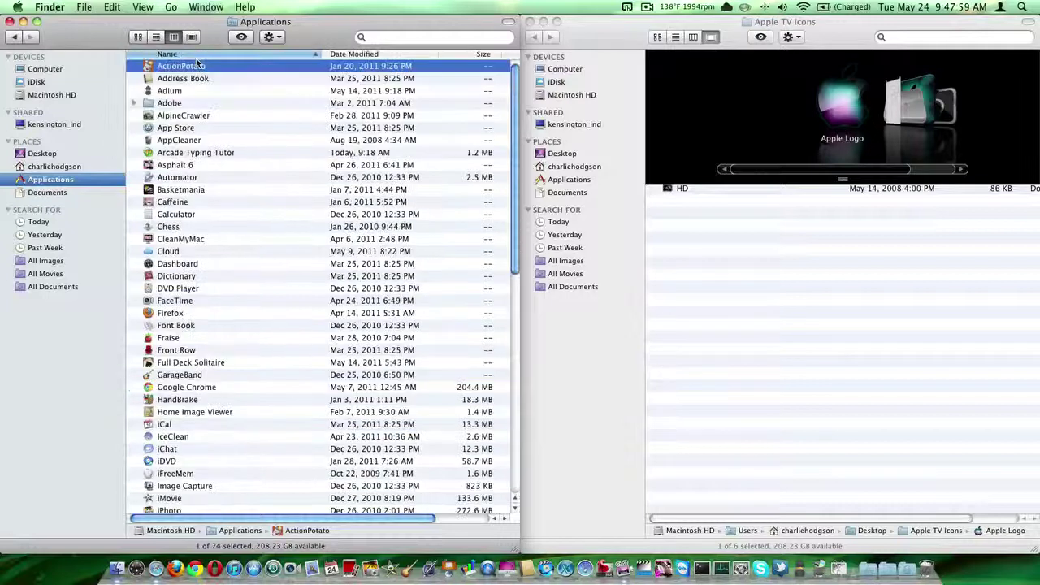
Step: Show the Applications folder as columns and select Safari
{"action": "left_click", "coordinate": [174, 37]}
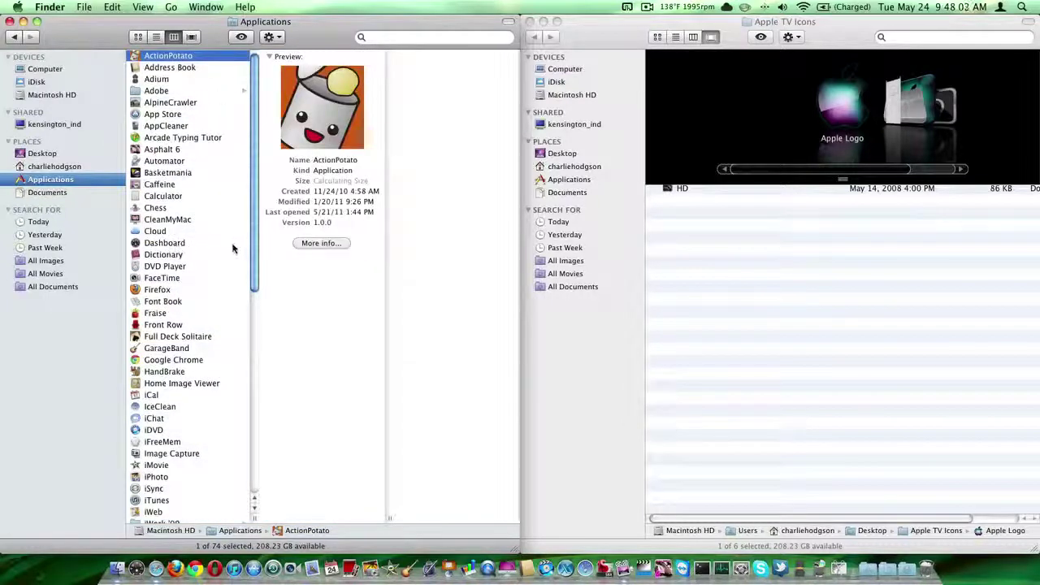
{"action": "left_click_drag", "start_coordinate": [255, 252], "coordinate": [245, 360]}
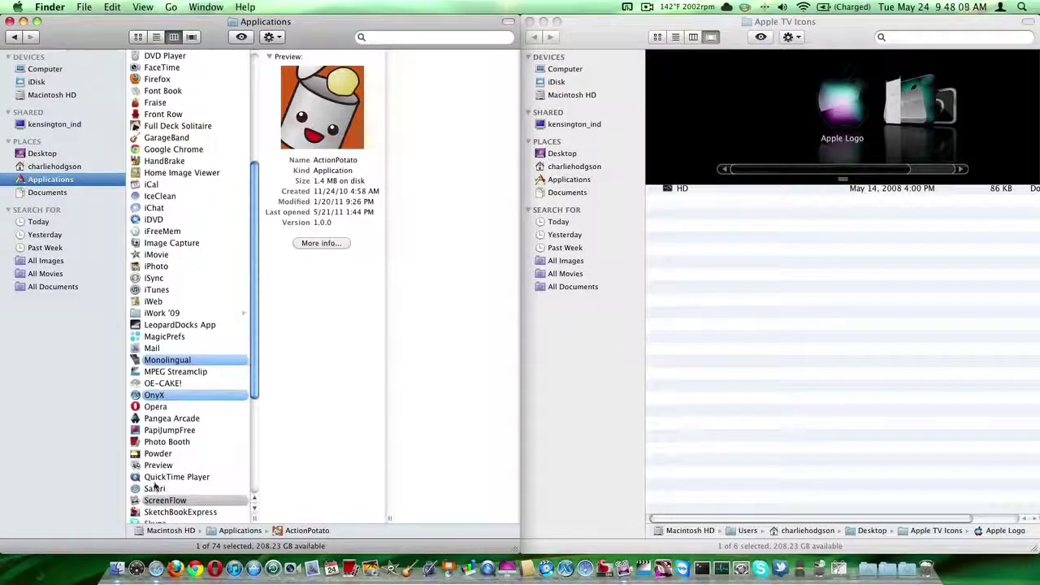
{"action": "left_click", "coordinate": [155, 489]}
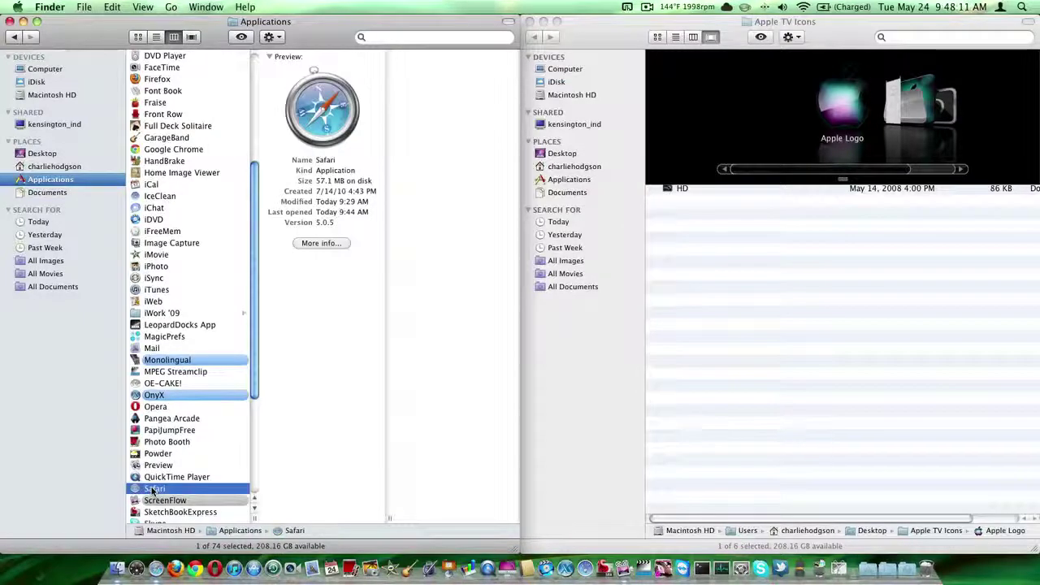
Step: Minimize the Apple TV Icons window and open a blank TextEdit document beside the Applications window
{"action": "left_click", "coordinate": [543, 22]}
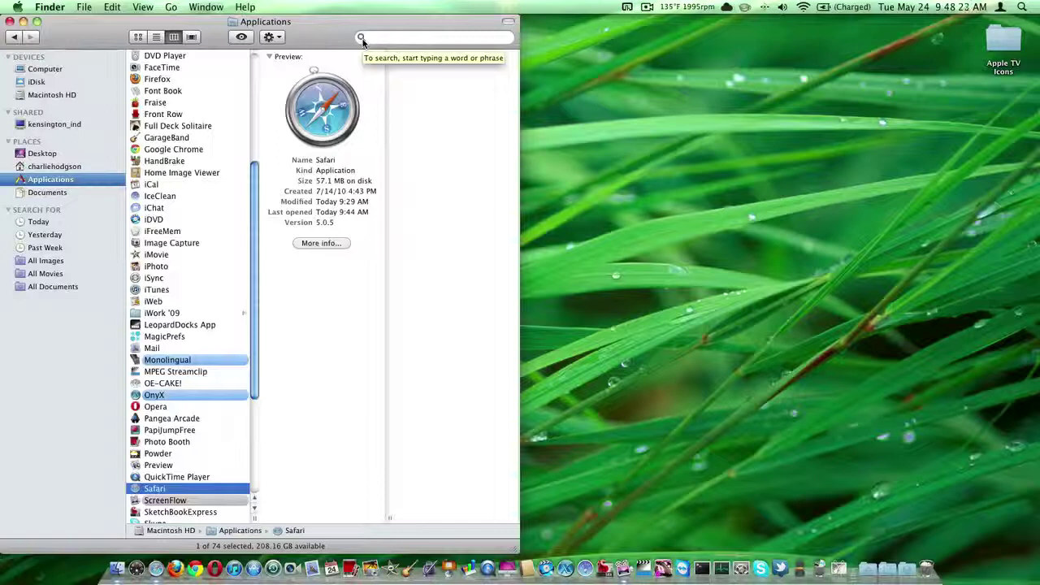
{"action": "key", "text": "super+space"}
{"action": "type", "text": "te"}
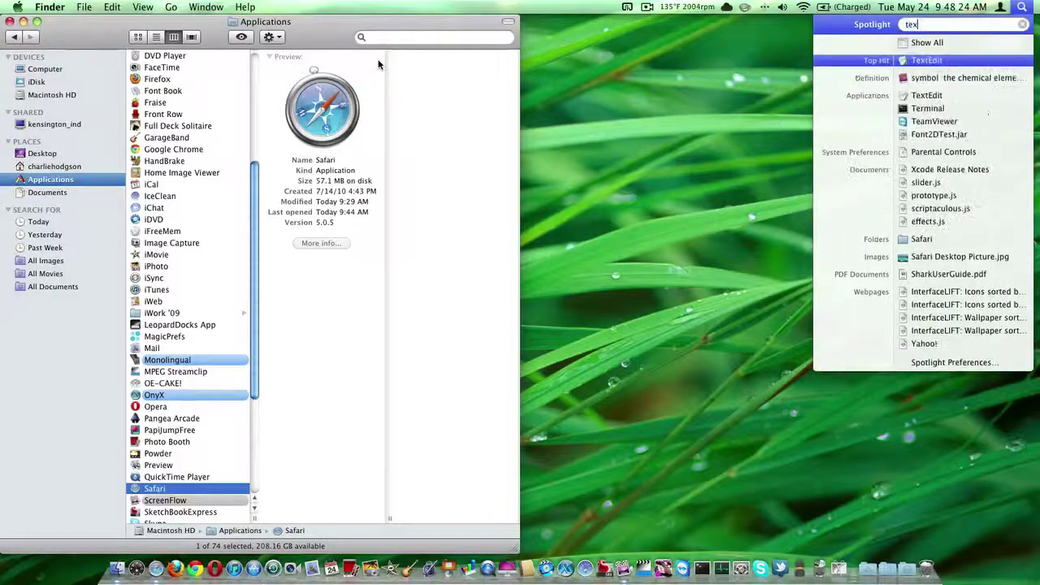
{"action": "key", "text": "Return"}
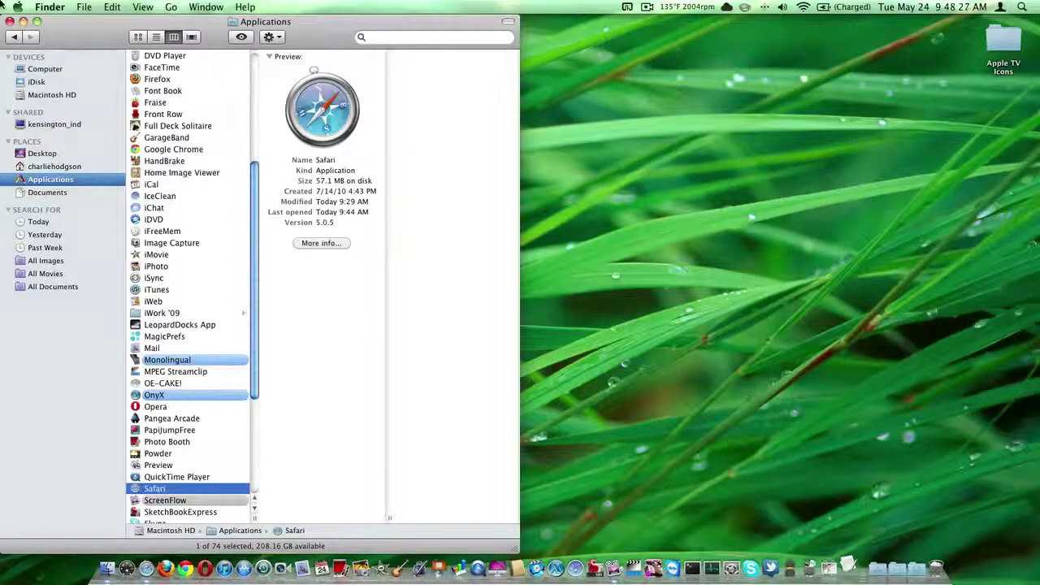
{"action": "left_click_drag", "start_coordinate": [306, 49], "coordinate": [764, 114]}
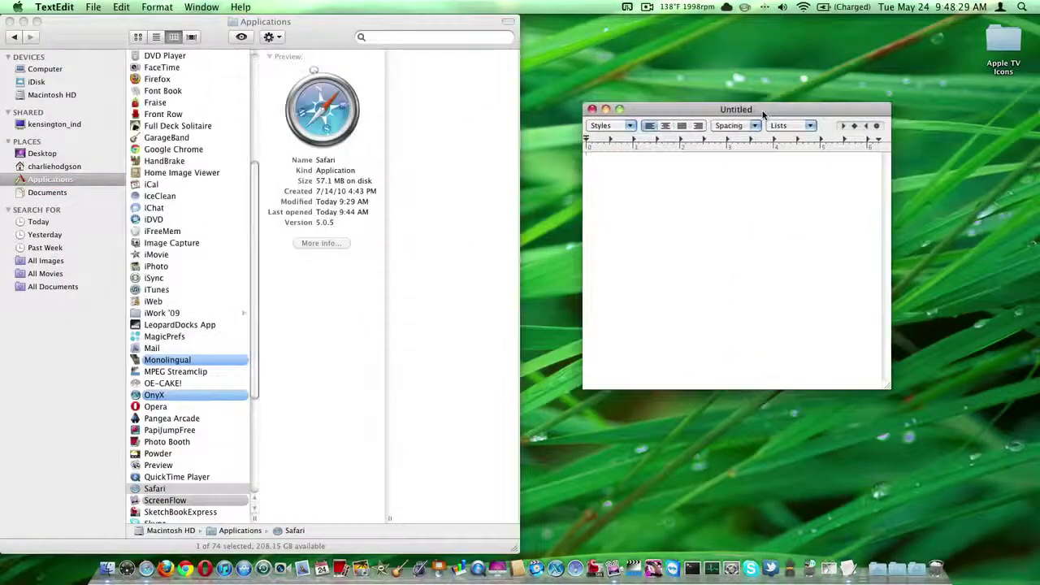
Step: Get info on the Safari application and copy its original icon
{"action": "left_click", "coordinate": [171, 489]}
{"action": "right_click", "coordinate": [159, 491]}
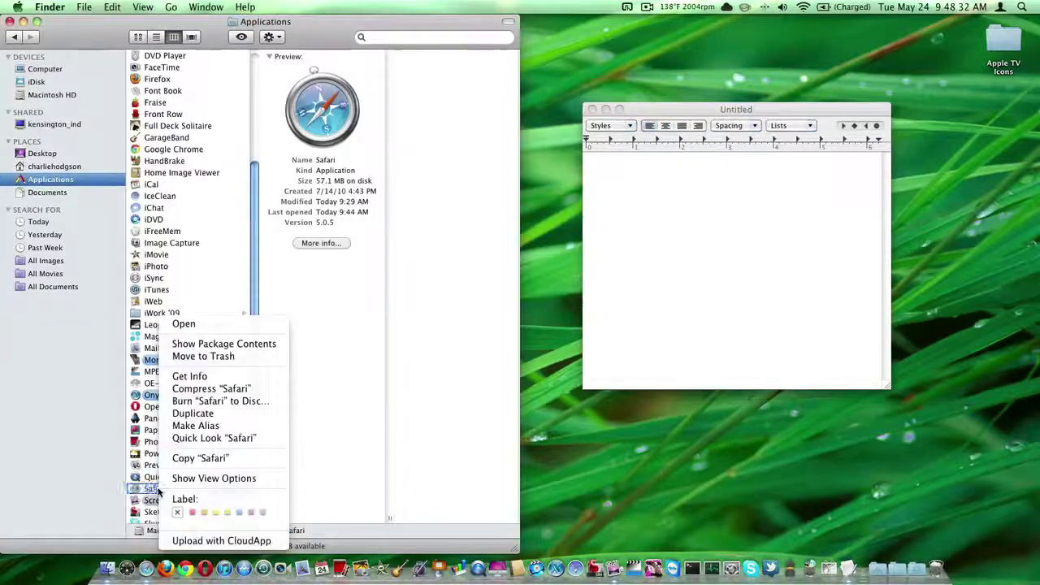
{"action": "left_click", "coordinate": [185, 379]}
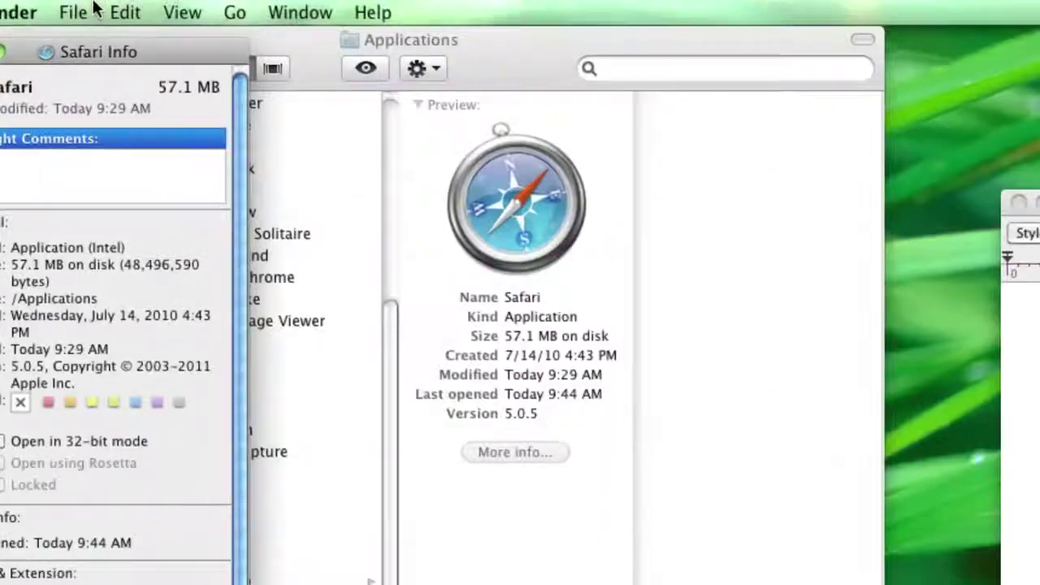
{"action": "left_click", "coordinate": [124, 12]}
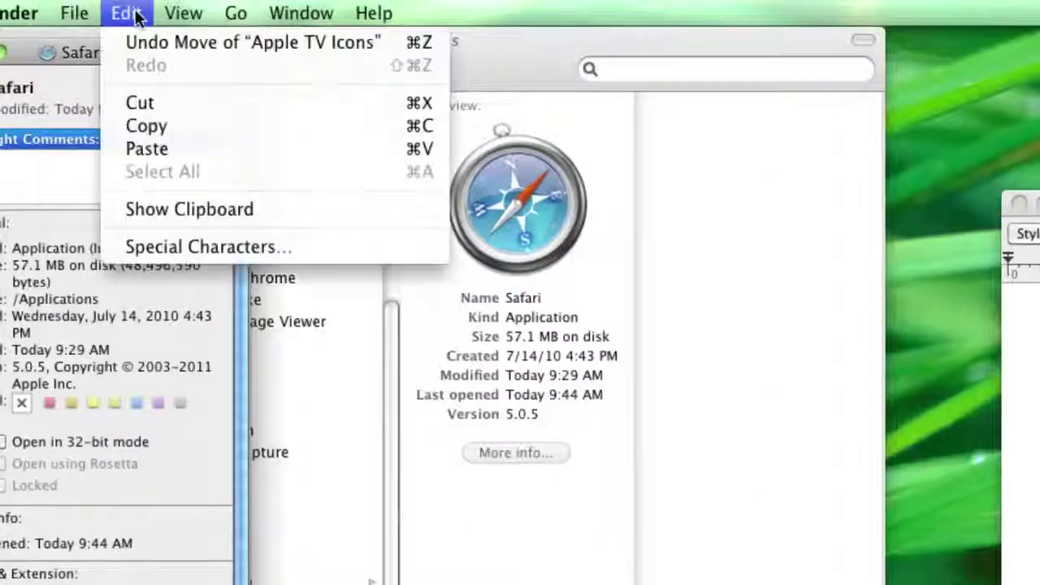
{"action": "left_click", "coordinate": [162, 122]}
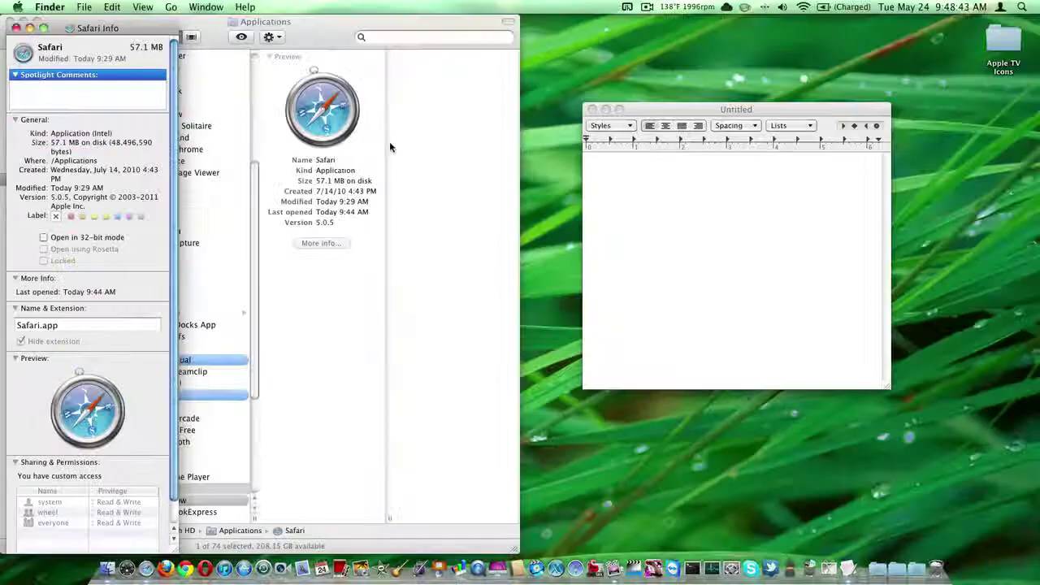
Step: Paste the copied icon into the blank TextEdit document and save it on the Desktop as "safari icon"
{"action": "left_click", "coordinate": [691, 217]}
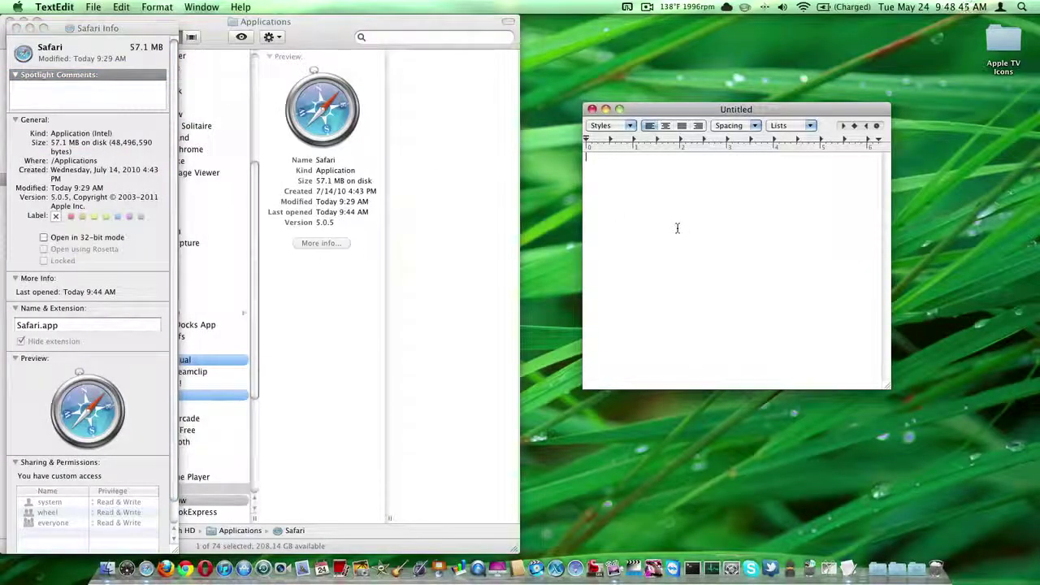
{"action": "key", "text": "super+v"}
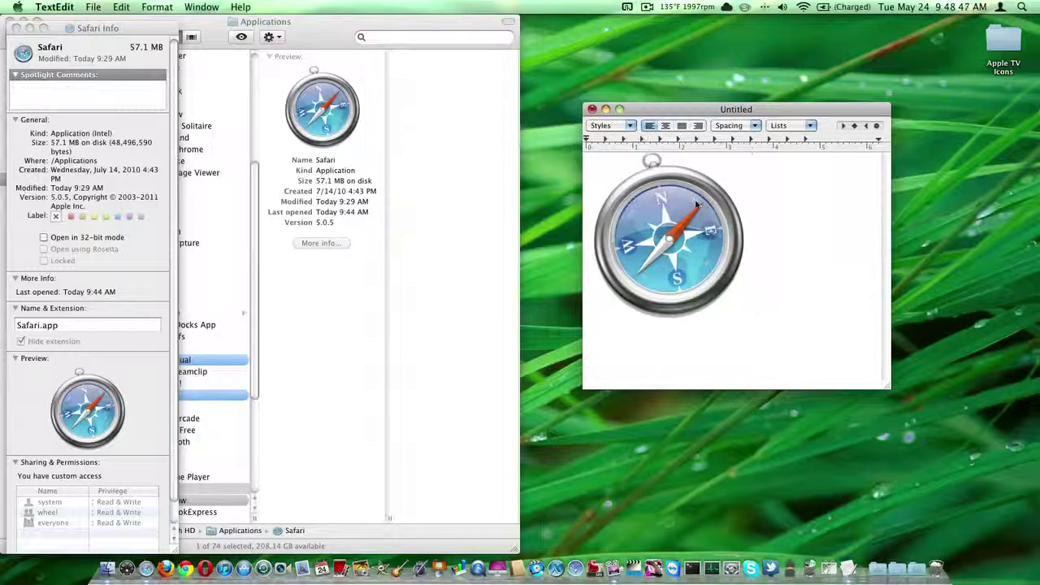
{"action": "left_click", "coordinate": [591, 108]}
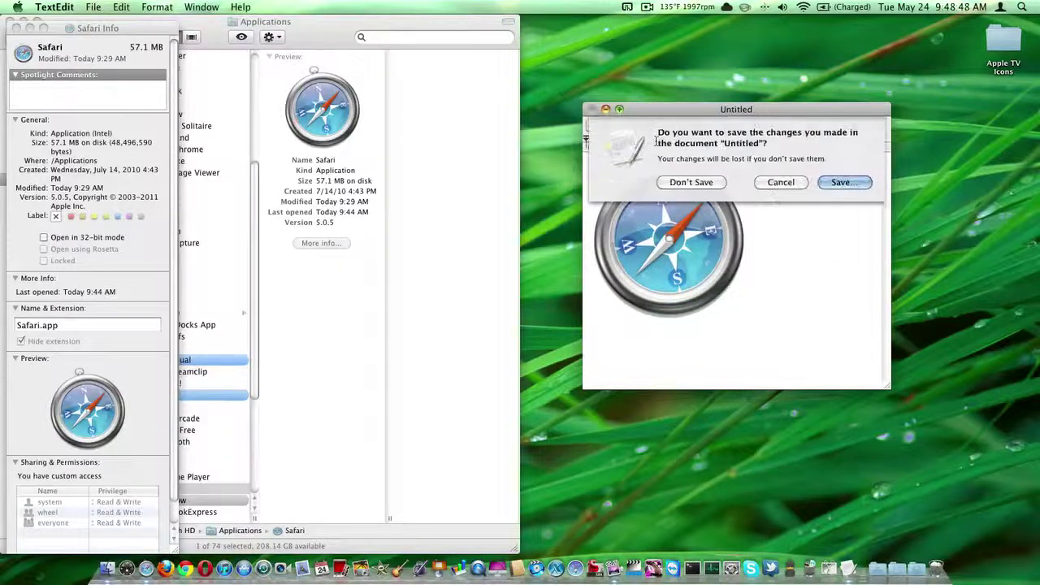
{"action": "left_click", "coordinate": [860, 184]}
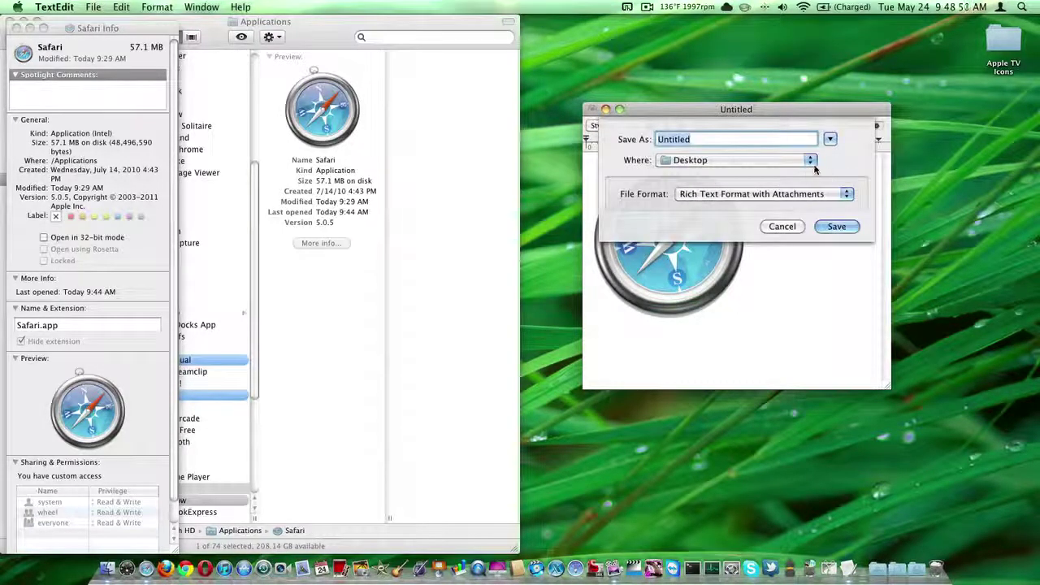
{"action": "key", "text": "BackSpace"}
{"action": "type", "text": "safari icon"}
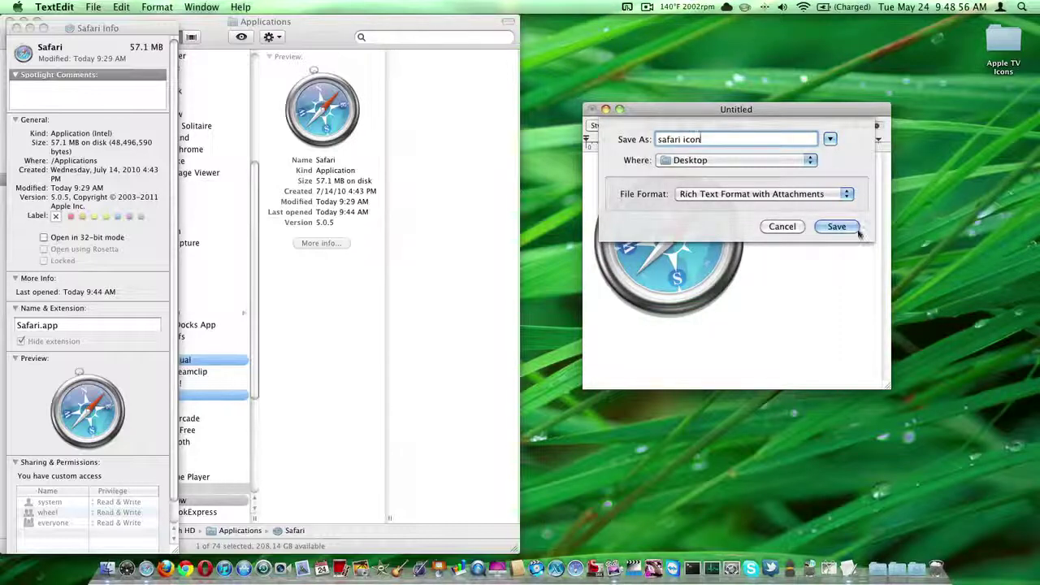
{"action": "left_click", "coordinate": [852, 229]}
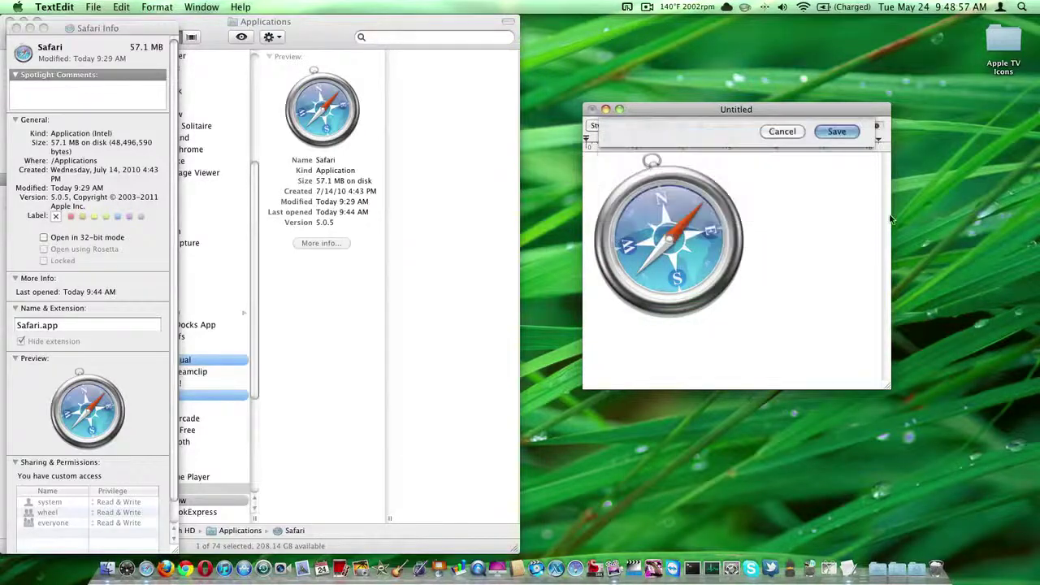
{"action": "key", "text": "super+w"}
{"action": "left_click", "coordinate": [1005, 99]}
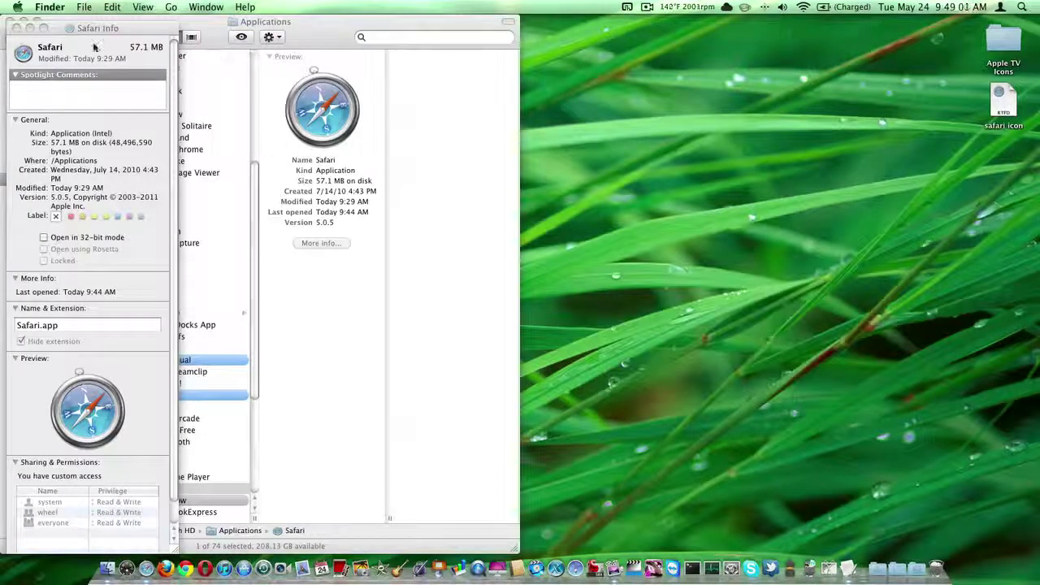
Step: Bring back the Apple TV Icons window in column view and copy the Apple Logo file
{"action": "left_click_drag", "start_coordinate": [79, 31], "coordinate": [80, 25]}
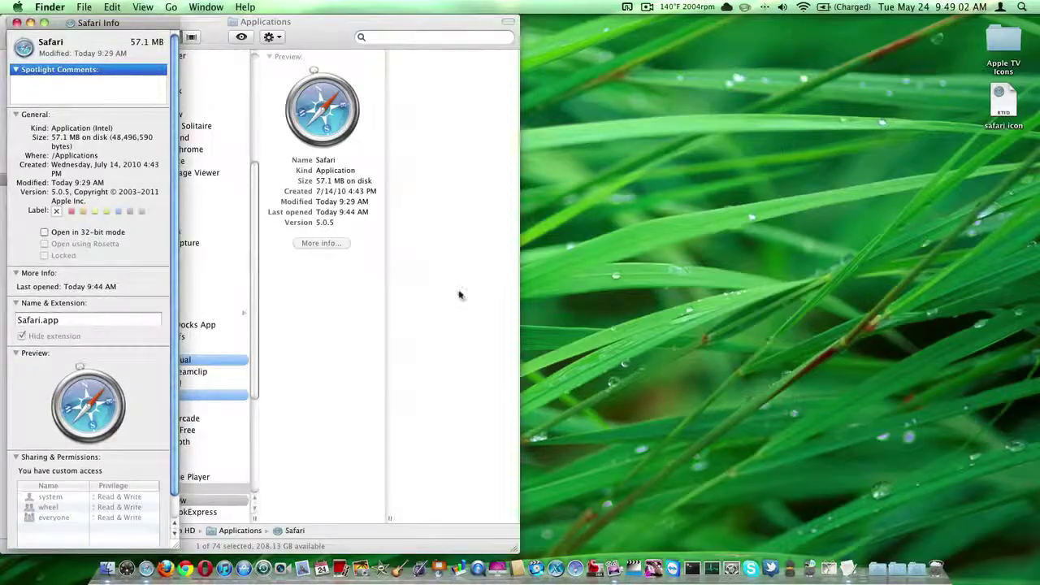
{"action": "key", "text": "F10"}
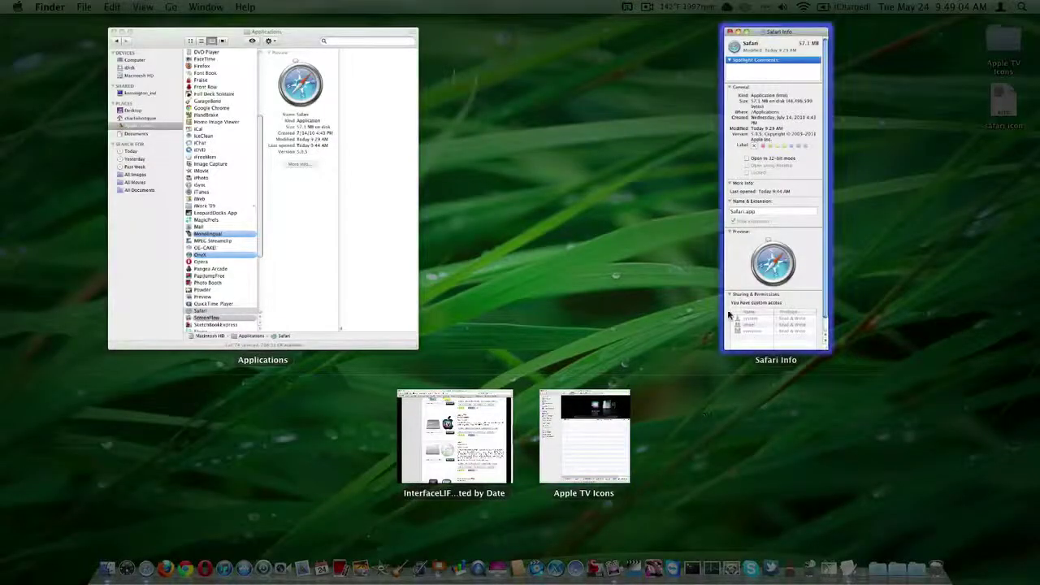
{"action": "left_click", "coordinate": [579, 444]}
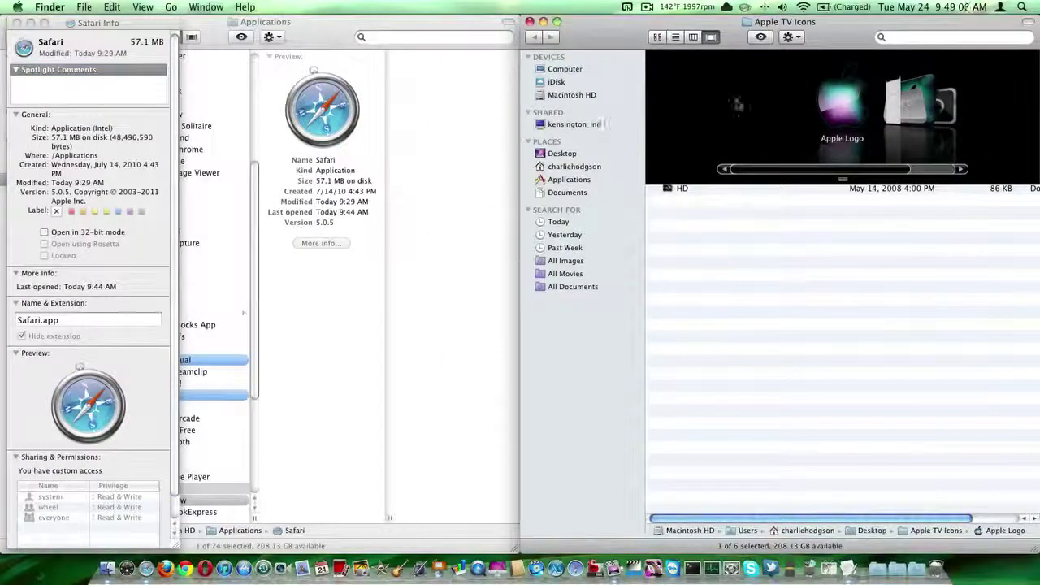
{"action": "left_click", "coordinate": [694, 37]}
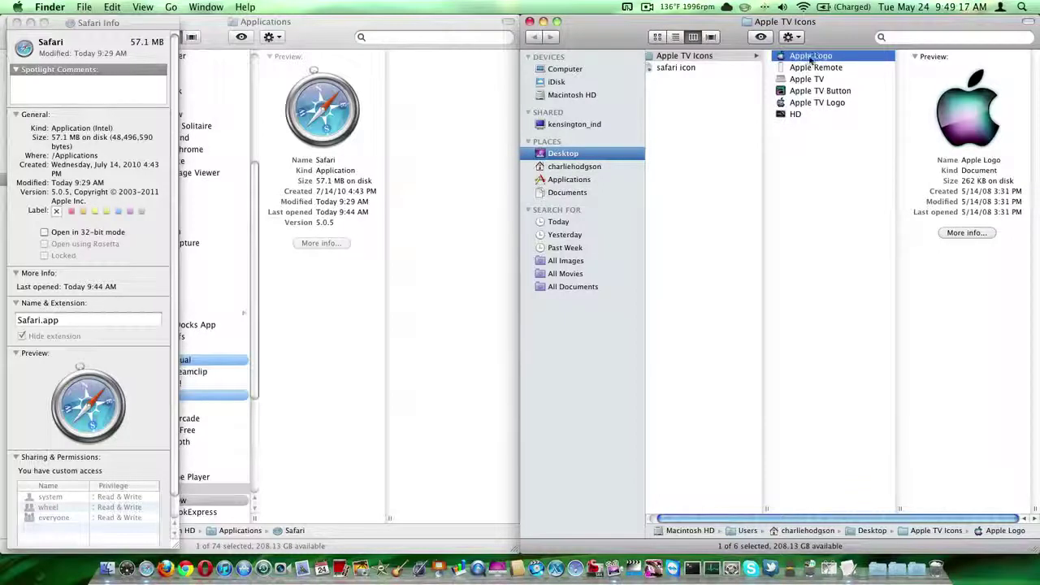
{"action": "left_click", "coordinate": [121, 7]}
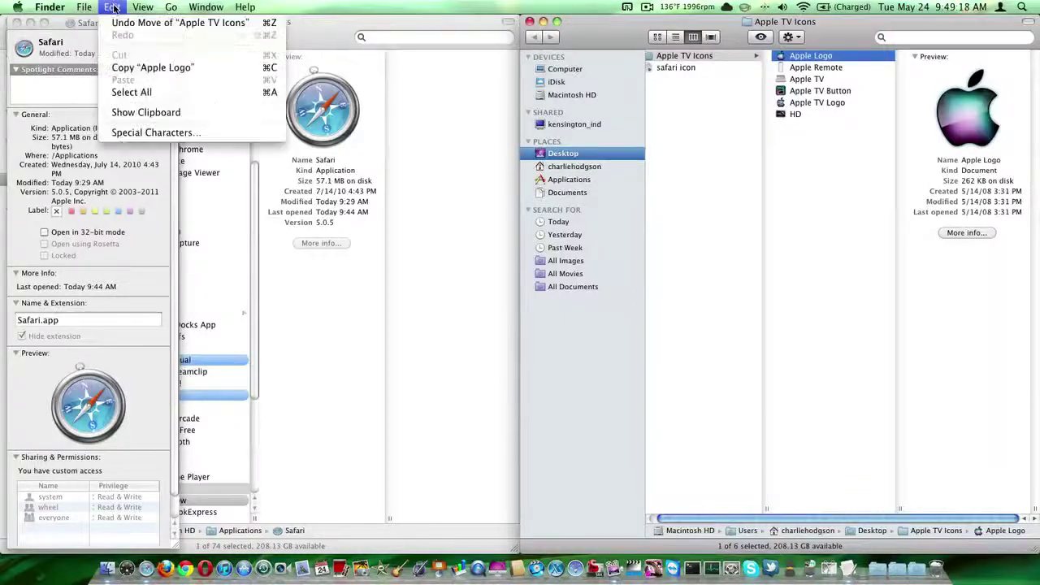
{"action": "left_click", "coordinate": [126, 69]}
Step: Paste the Apple Logo as Safari's icon in the Safari Info window and close that window
{"action": "left_click", "coordinate": [79, 30]}
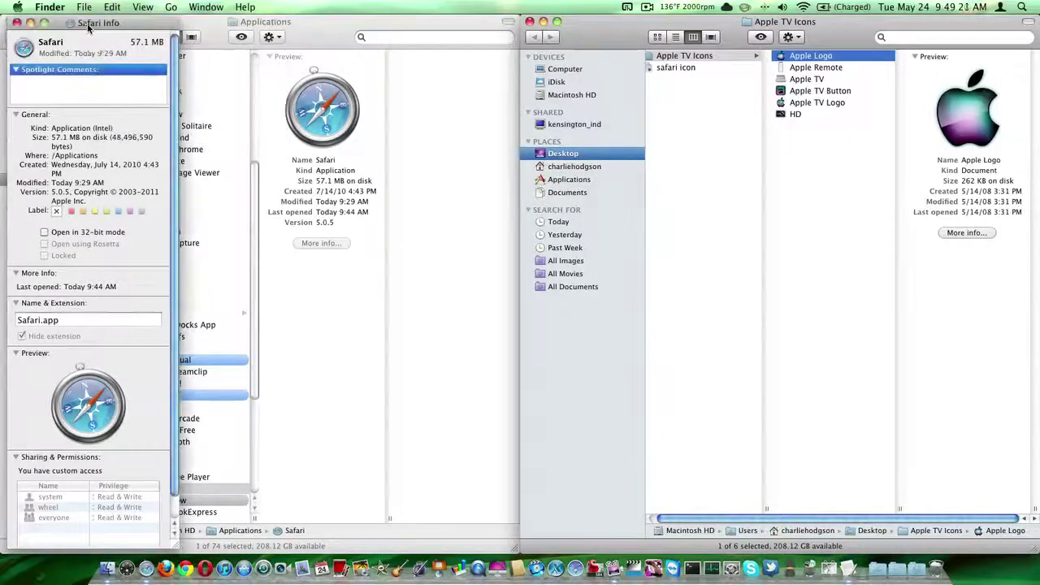
{"action": "left_click_drag", "start_coordinate": [79, 29], "coordinate": [297, 28]}
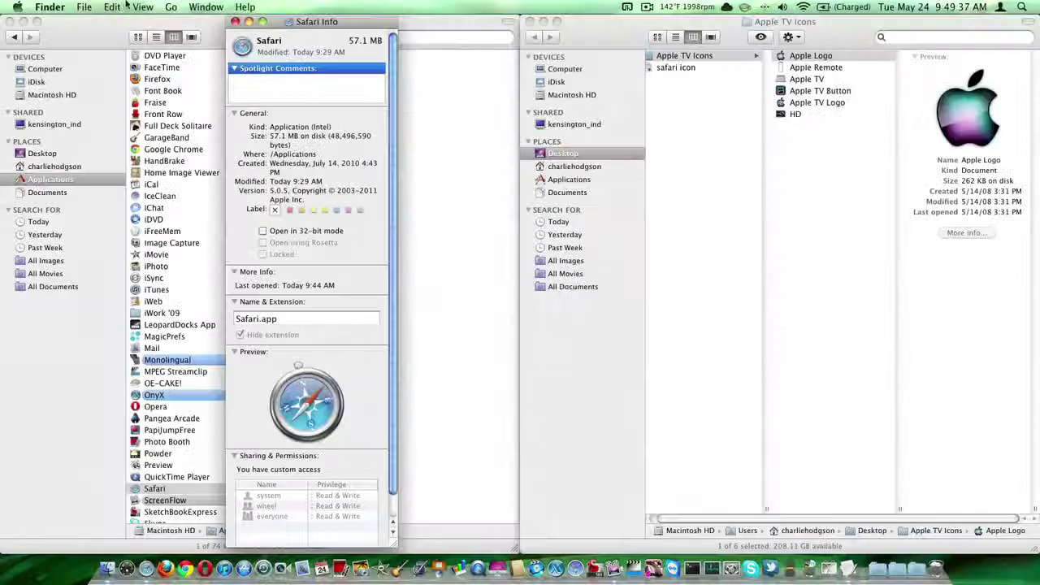
{"action": "left_click", "coordinate": [113, 7]}
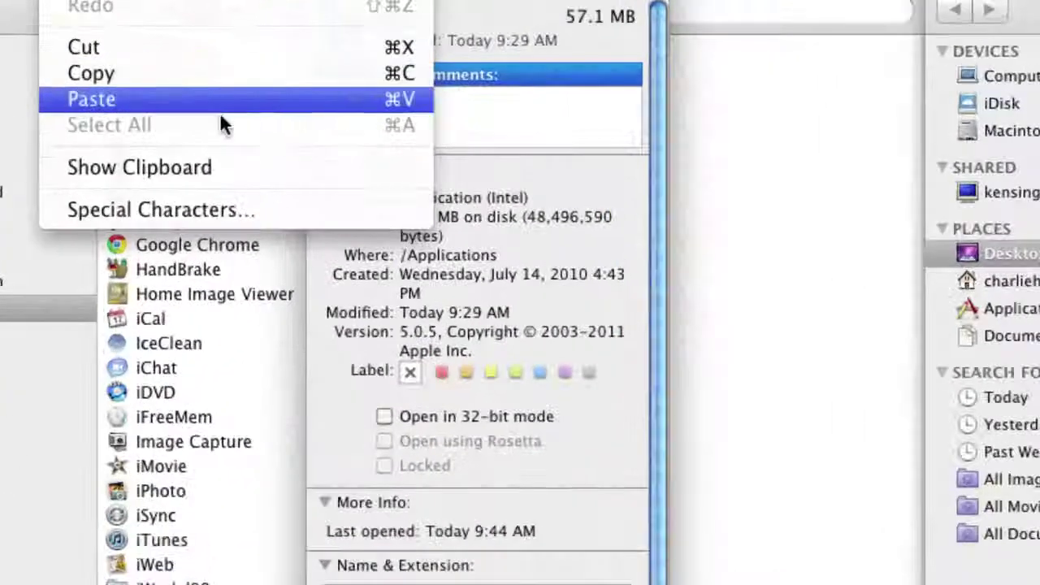
{"action": "left_click", "coordinate": [91, 96]}
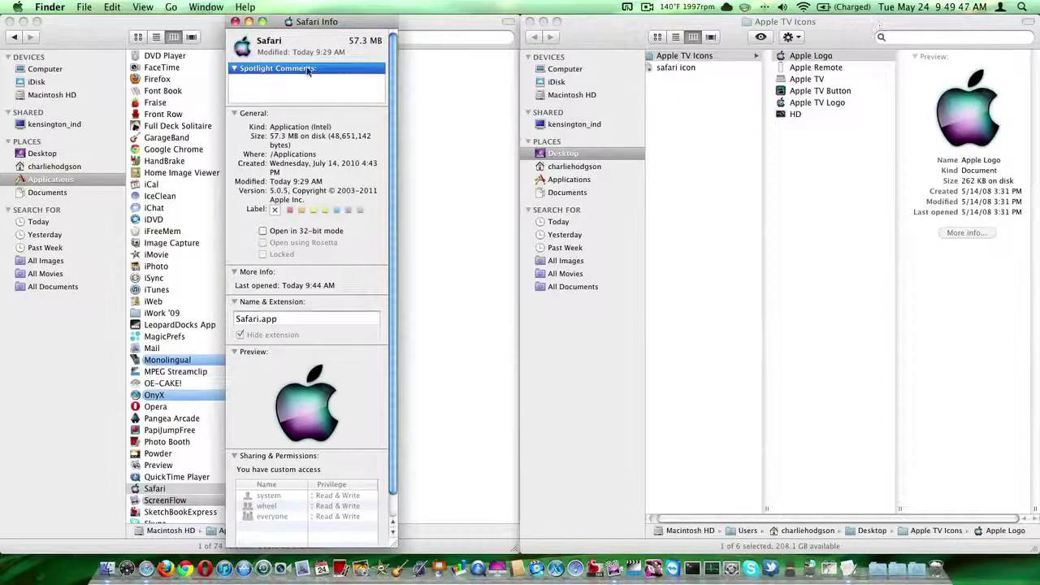
{"action": "left_click", "coordinate": [235, 22]}
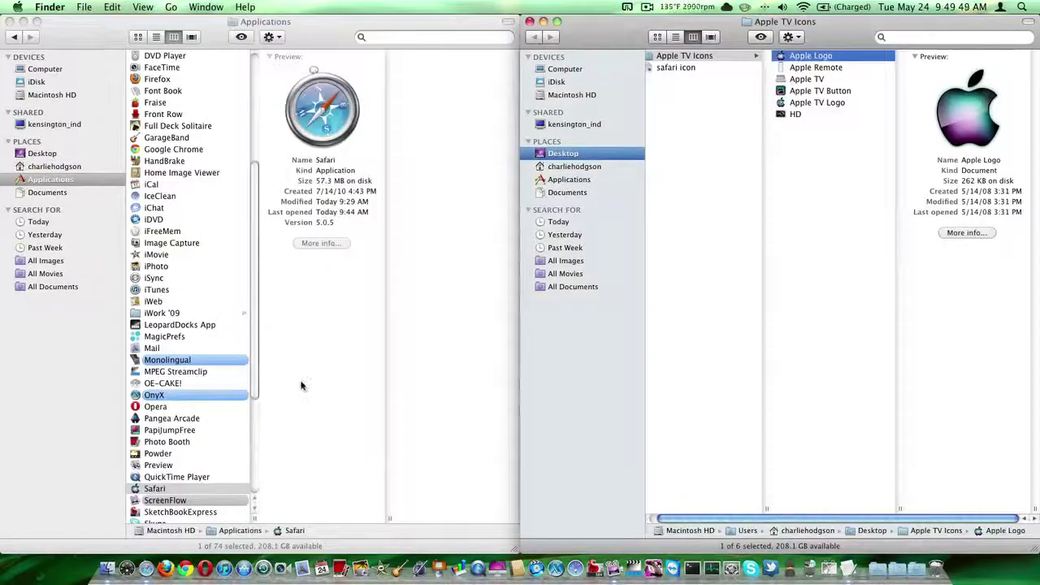
{"action": "left_click", "coordinate": [210, 490]}
{"action": "left_click", "coordinate": [179, 477]}
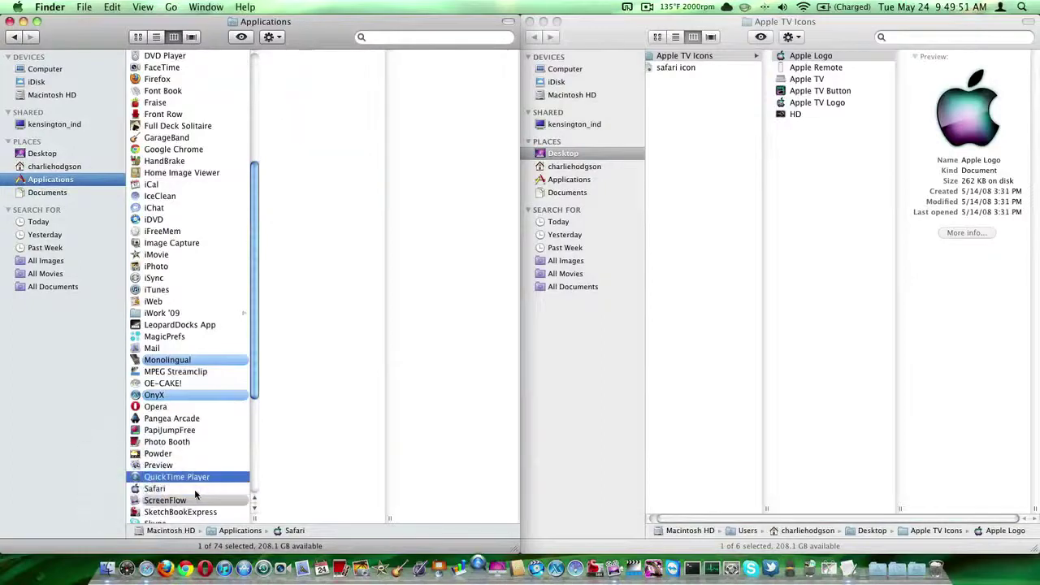
{"action": "right_click", "coordinate": [478, 578]}
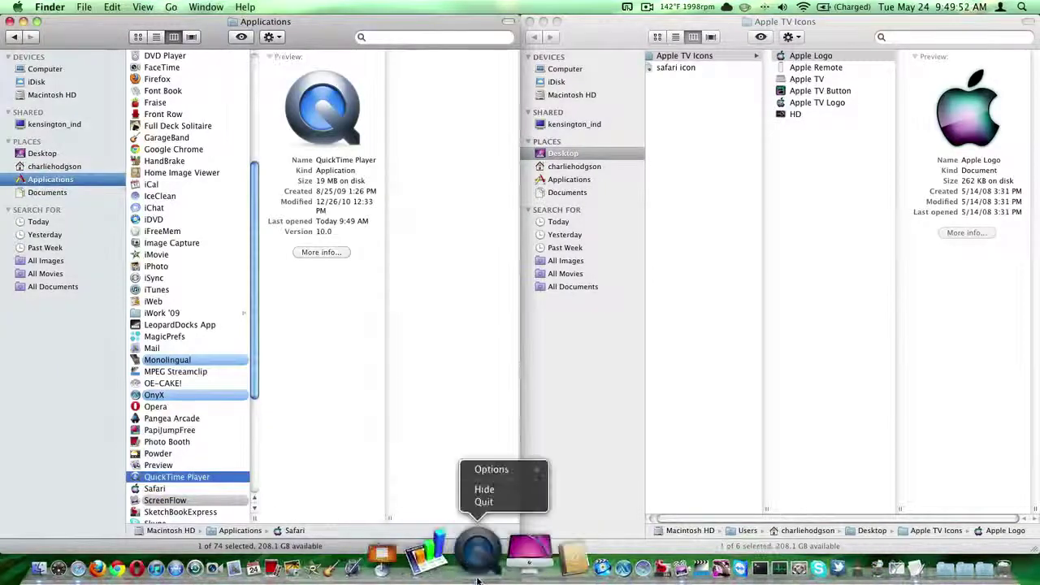
{"action": "left_click", "coordinate": [484, 502]}
Step: Select Safari to preview its new icon, and clear both Finder windows off the desktop
{"action": "left_click", "coordinate": [164, 490]}
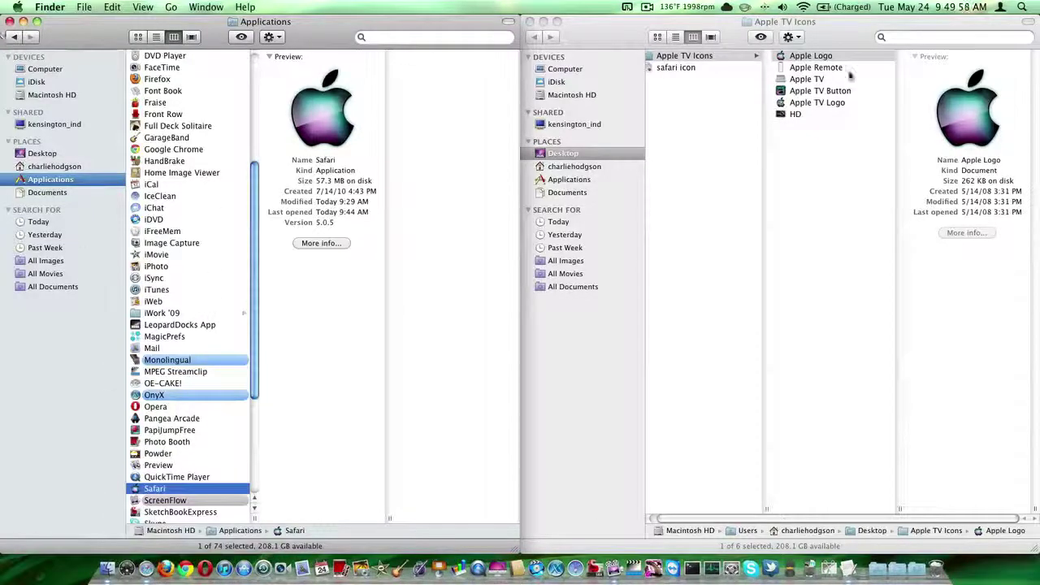
{"action": "left_click", "coordinate": [529, 21]}
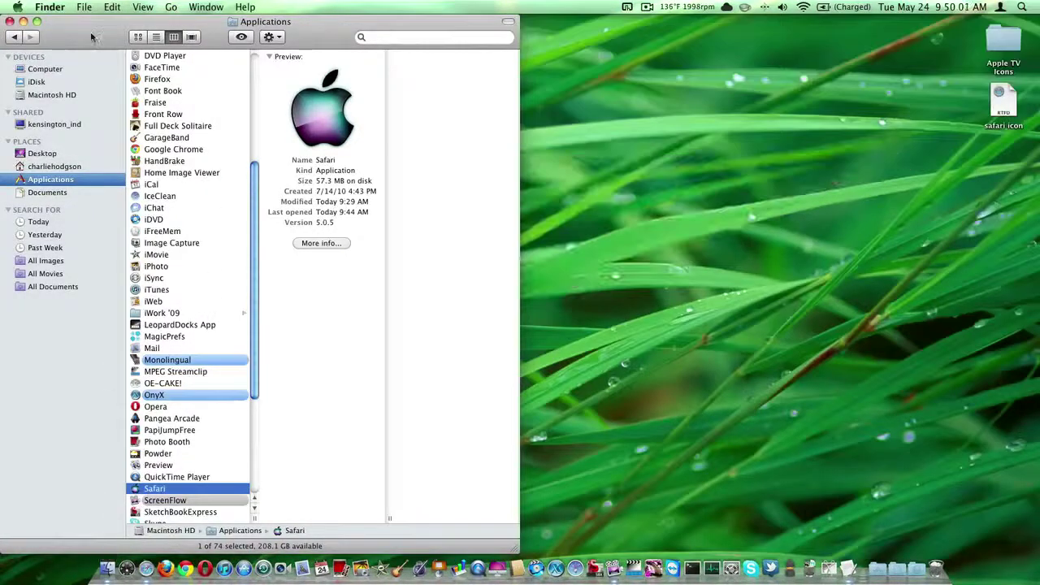
{"action": "left_click", "coordinate": [22, 22]}
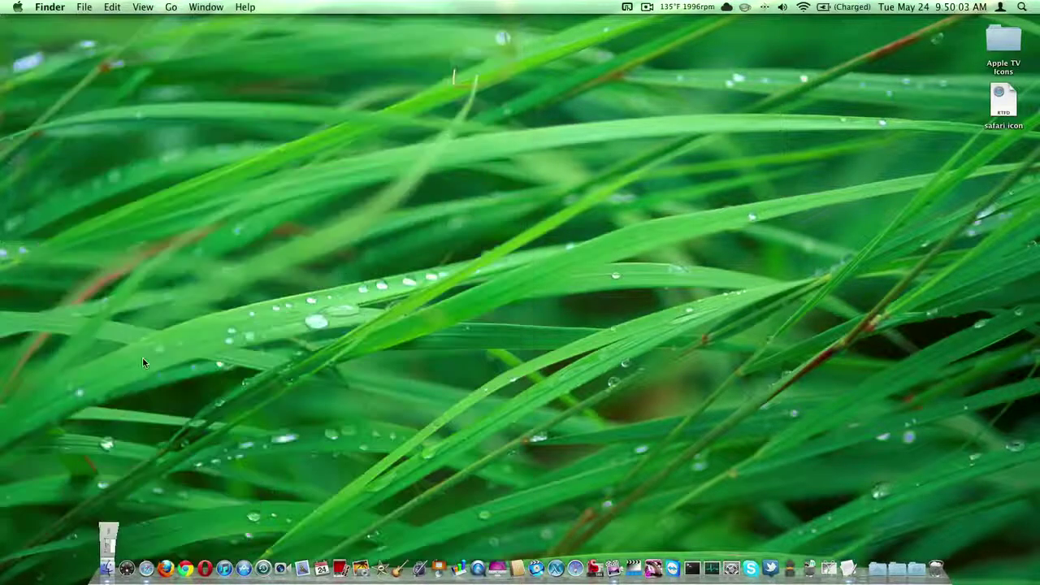
Step: Quit the running Safari application
{"action": "right_click", "coordinate": [142, 572]}
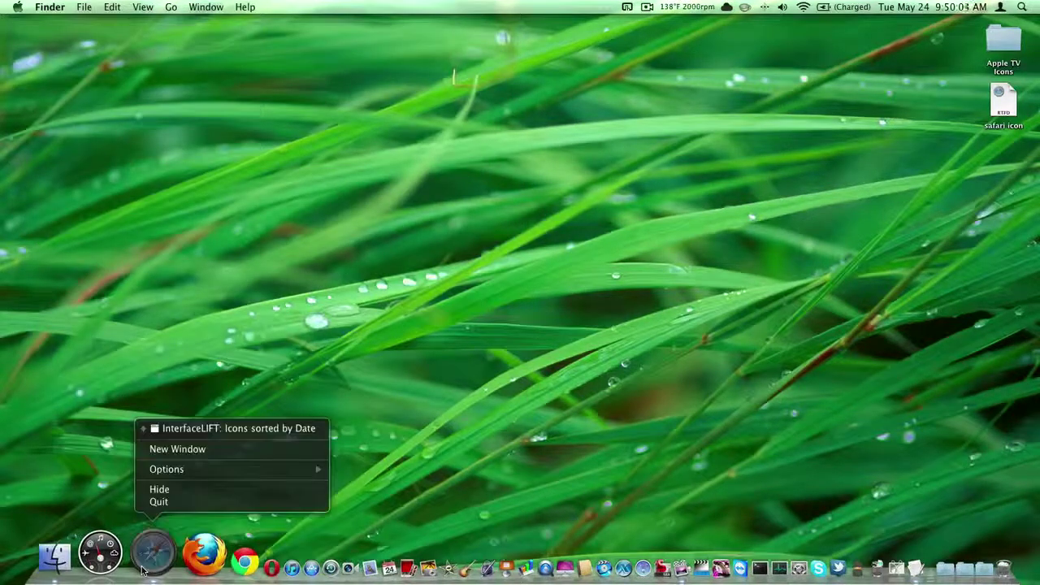
{"action": "left_click", "coordinate": [160, 503]}
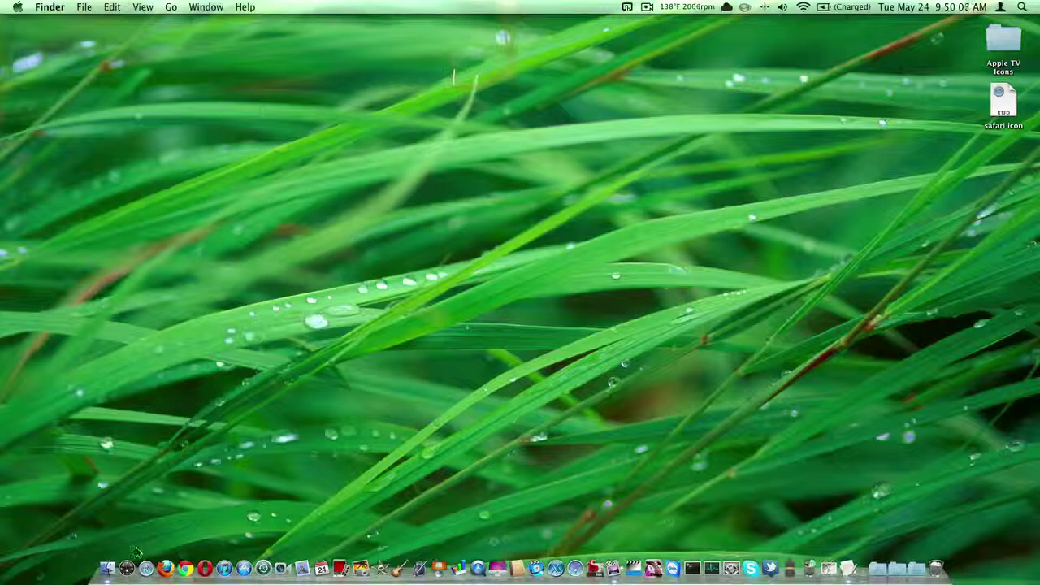
Step: Remove Safari's outdated icon from the Dock, add Safari back from the Applications folder, and quit it after a test launch
{"action": "left_click_drag", "start_coordinate": [146, 561], "coordinate": [143, 478]}
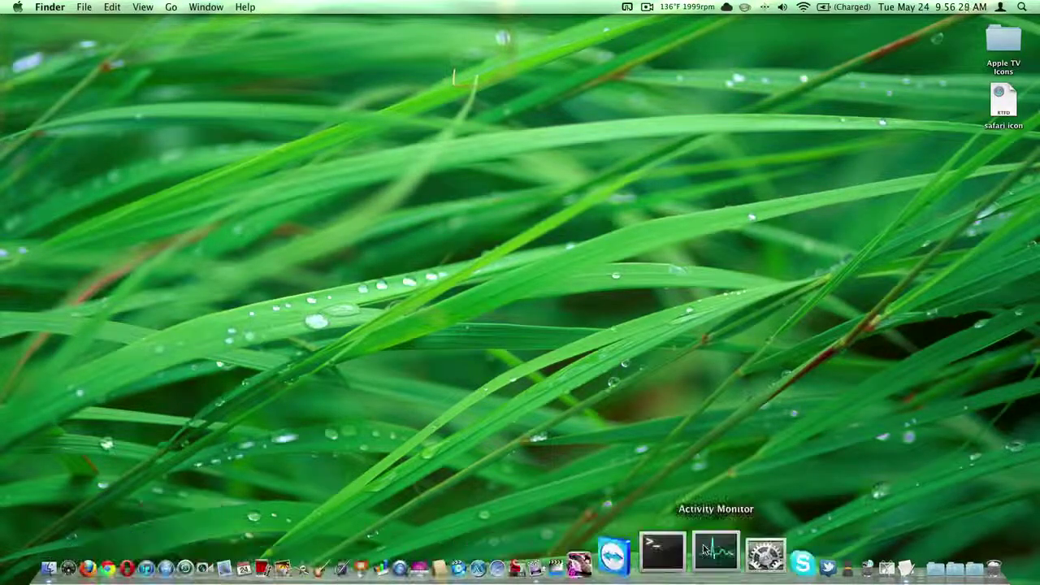
{"action": "left_click", "coordinate": [861, 552]}
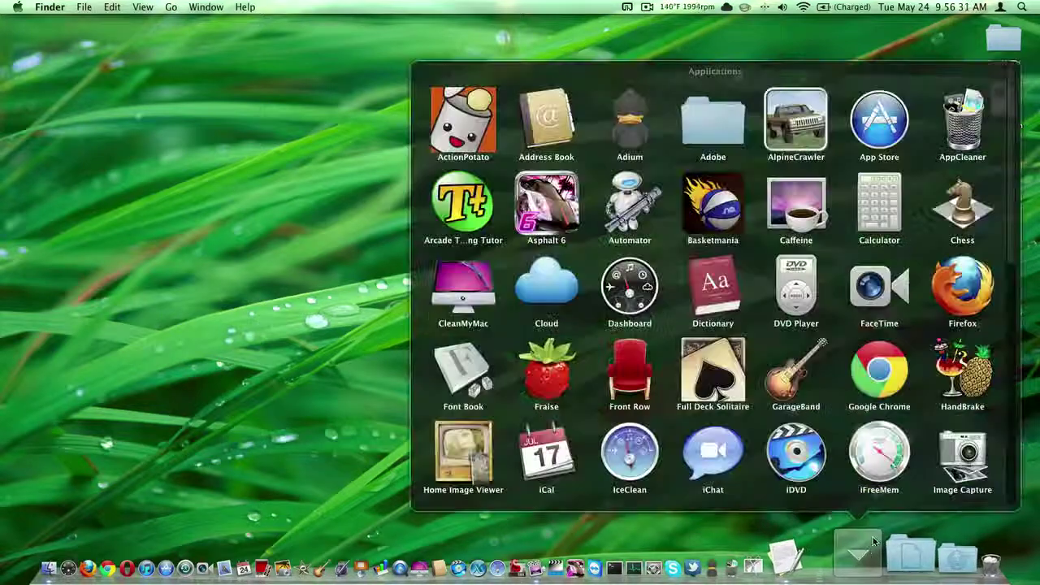
{"action": "scroll", "coordinate": [781, 398], "scroll_direction": "down", "scroll_amount": 6}
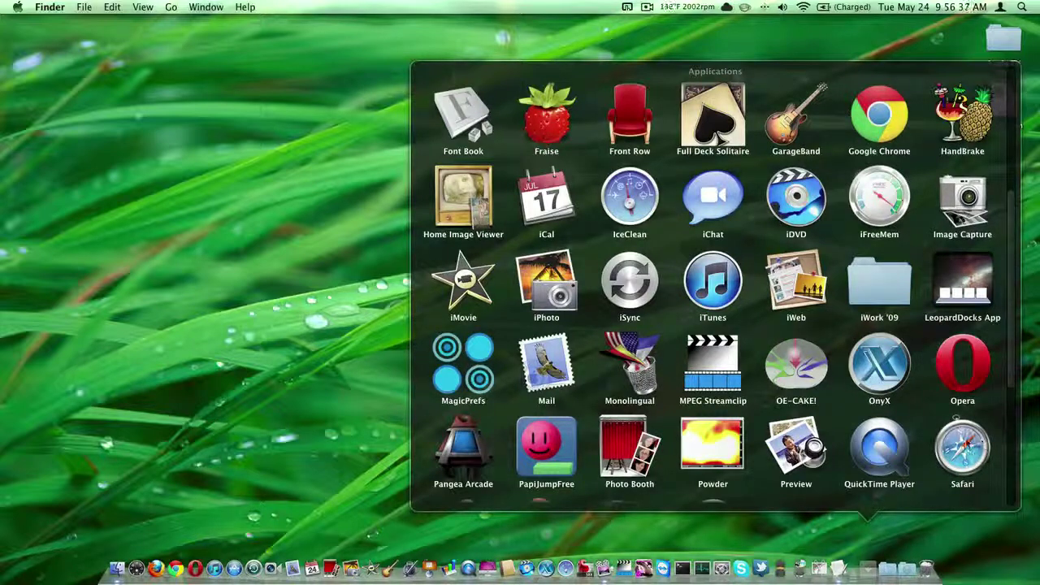
{"action": "left_click", "coordinate": [964, 439]}
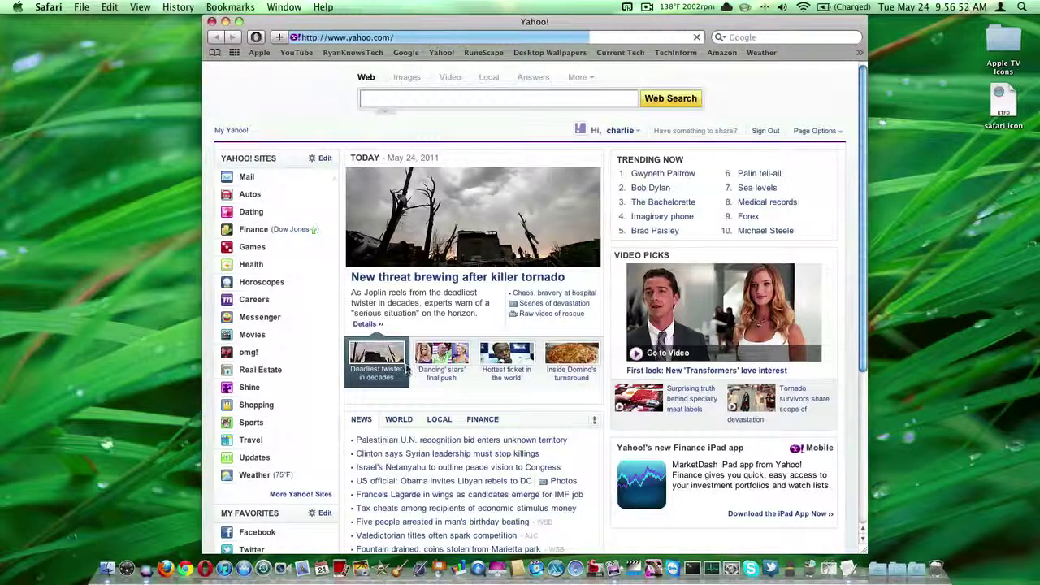
{"action": "scroll", "coordinate": [398, 360], "scroll_direction": "down", "scroll_amount": 5}
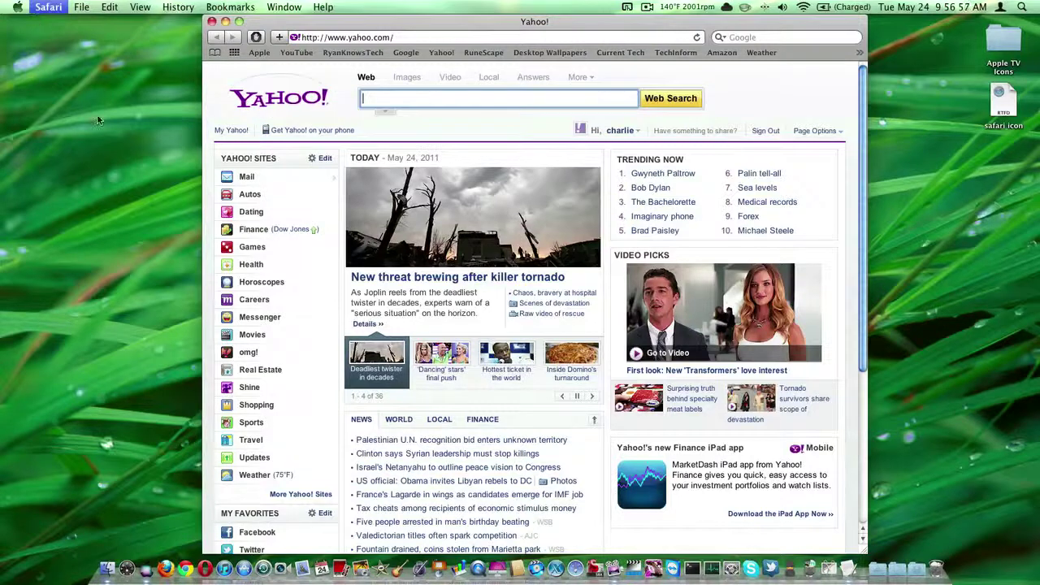
{"action": "key", "text": "super+q"}
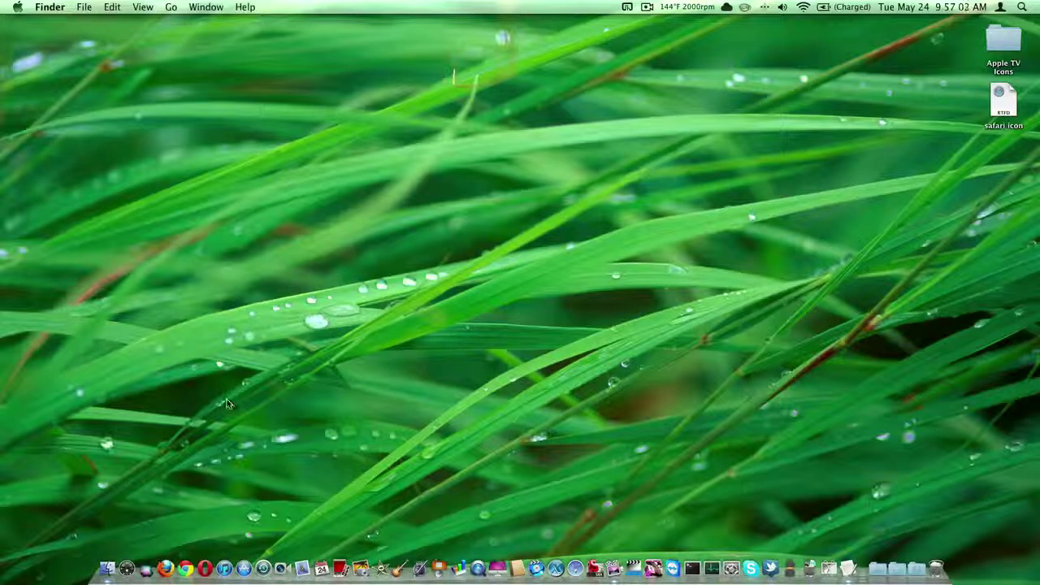
Step: Copy the compass image out of the safari icon document onto the desktop and place the resulting file below that document
{"action": "double_click", "coordinate": [1005, 99]}
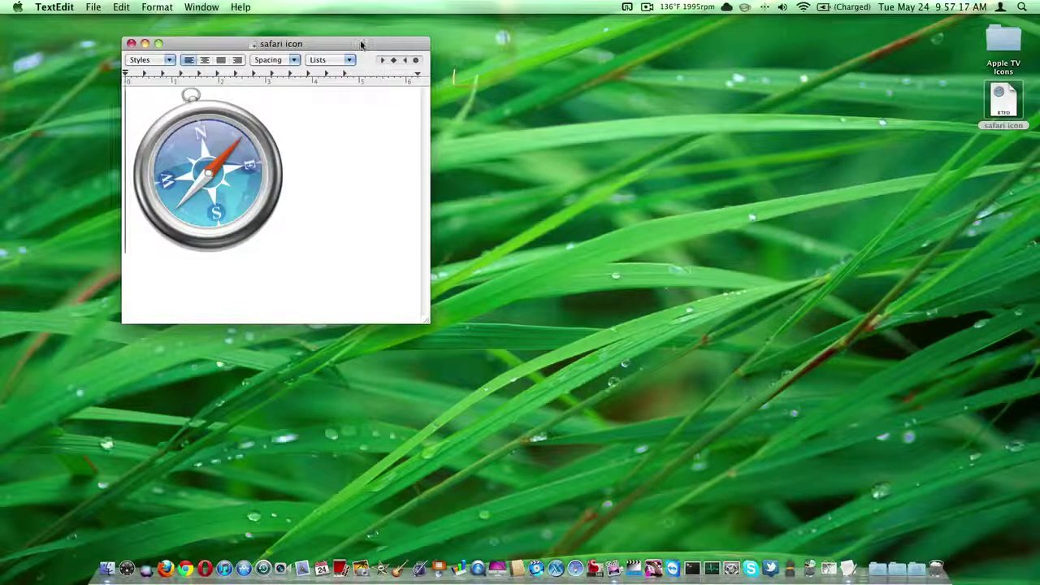
{"action": "left_click_drag", "start_coordinate": [362, 44], "coordinate": [882, 175]}
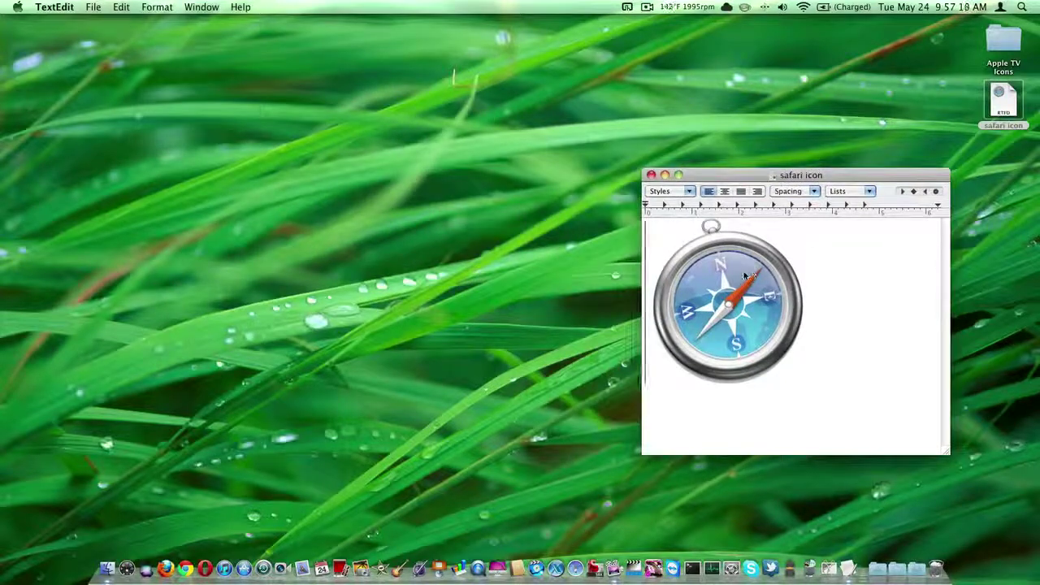
{"action": "left_click_drag", "start_coordinate": [744, 276], "coordinate": [494, 291]}
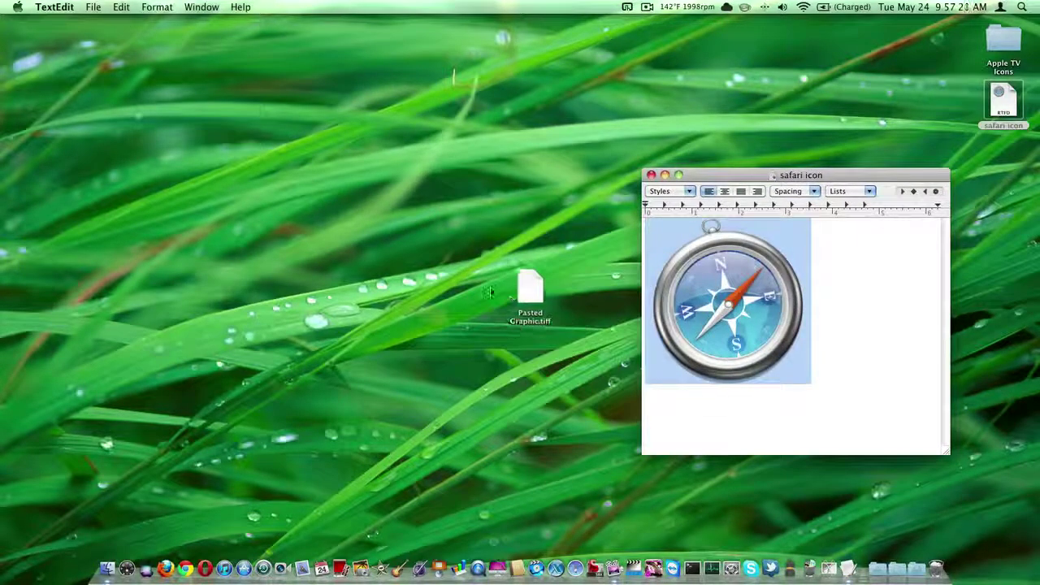
{"action": "left_click", "coordinate": [650, 176]}
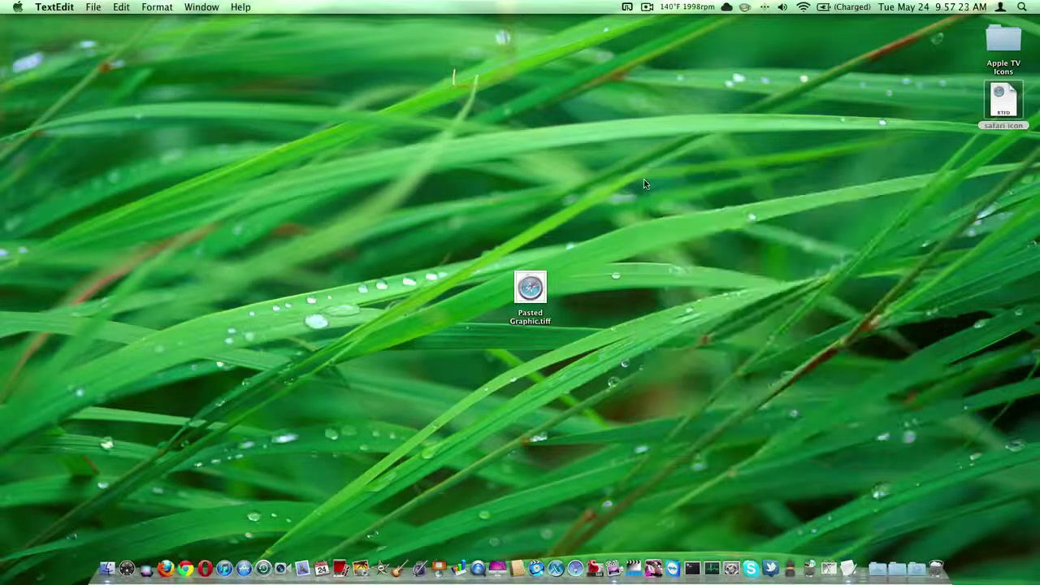
{"action": "left_click_drag", "start_coordinate": [524, 281], "coordinate": [955, 156]}
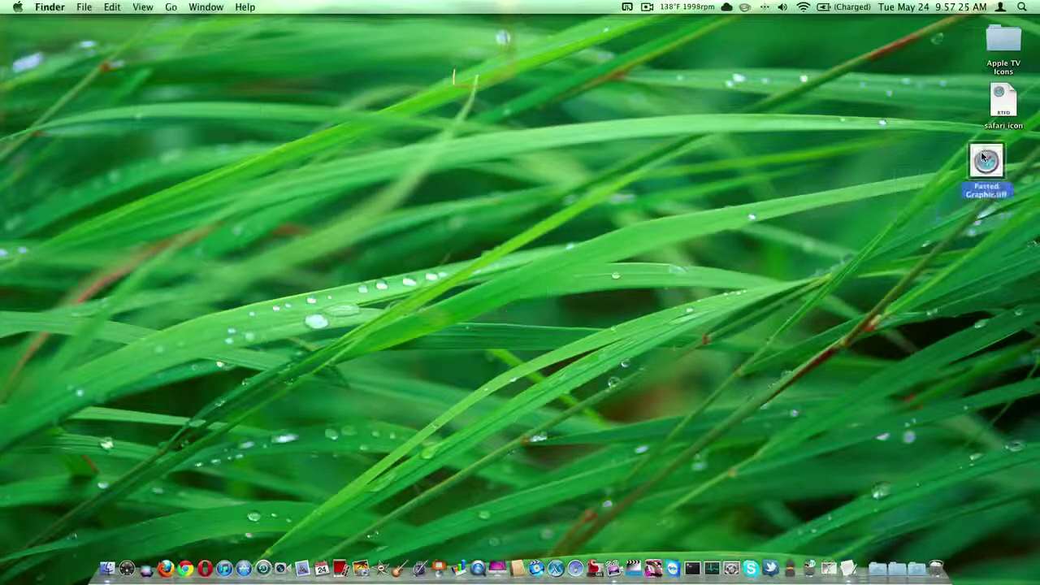
{"action": "left_click", "coordinate": [1021, 209]}
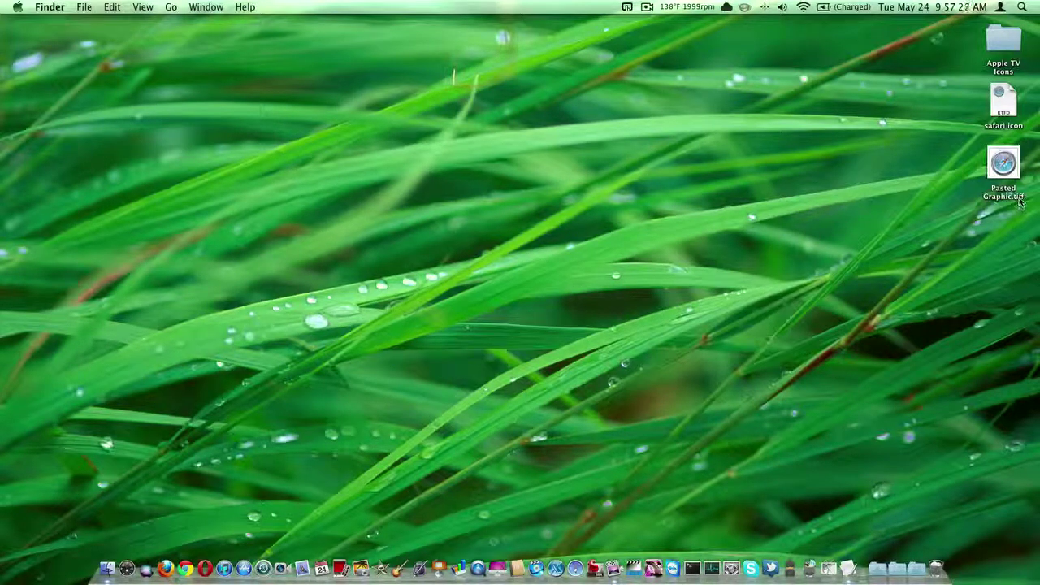
Step: Open Pasted Graphic.tiff in Preview, select the compass with Instant Alpha, copy it and close the image
{"action": "double_click", "coordinate": [1000, 167]}
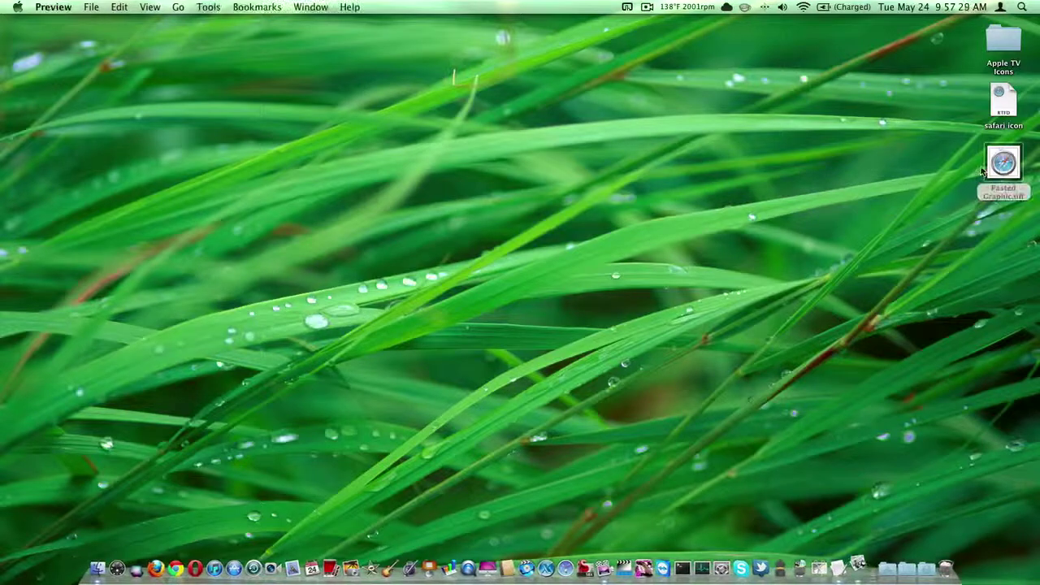
{"action": "left_click_drag", "start_coordinate": [174, 35], "coordinate": [839, 72]}
{"action": "key", "text": "ctrl+alt+super+Right"}
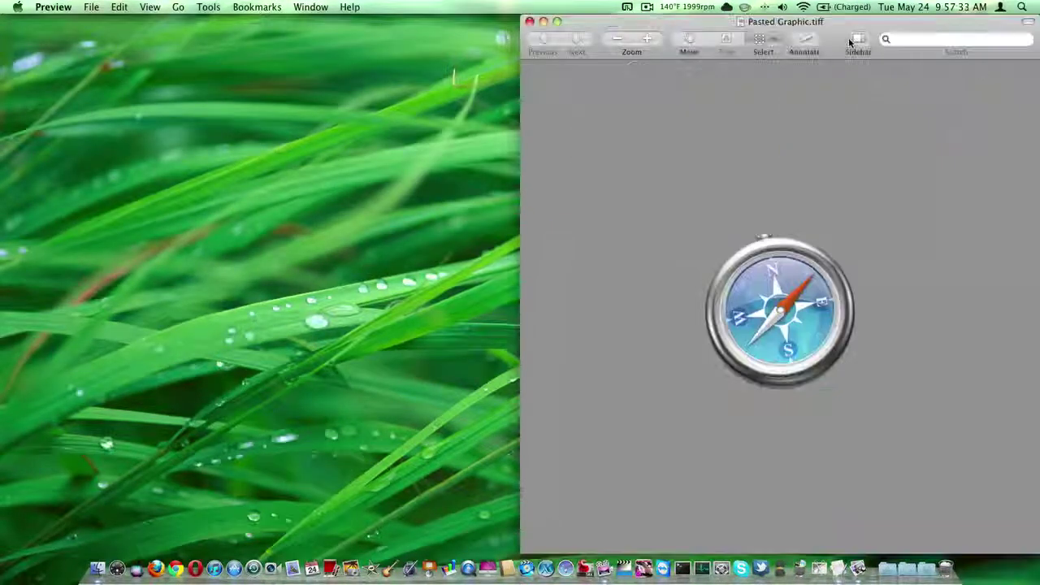
{"action": "left_click", "coordinate": [768, 39]}
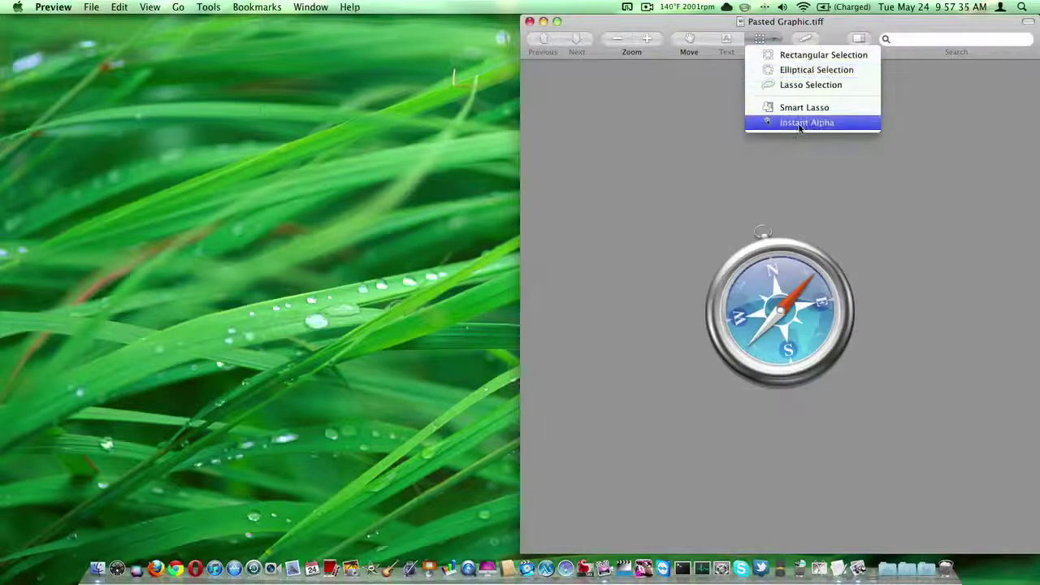
{"action": "left_click", "coordinate": [855, 124]}
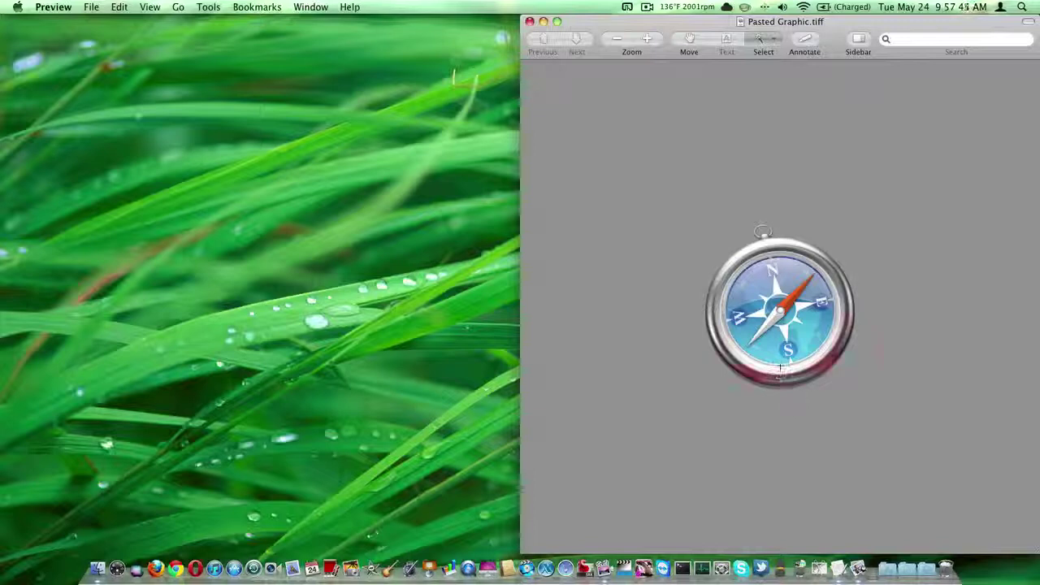
{"action": "left_click_drag", "start_coordinate": [779, 368], "coordinate": [772, 302]}
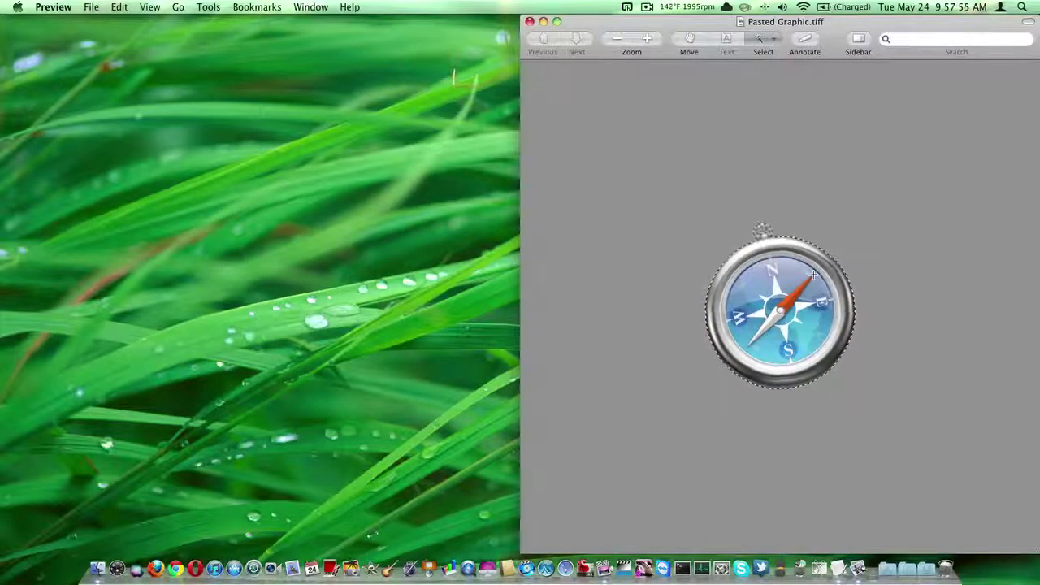
{"action": "left_click", "coordinate": [530, 21]}
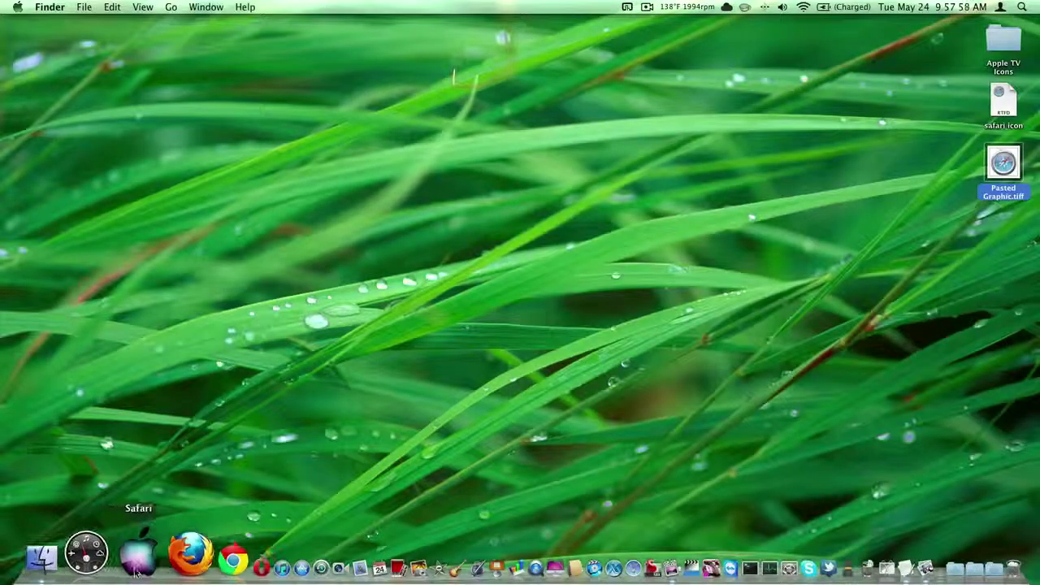
Step: Remove Safari's Apple logo icon from the Dock and close the Apple TV Icons window
{"action": "left_click_drag", "start_coordinate": [142, 573], "coordinate": [134, 512]}
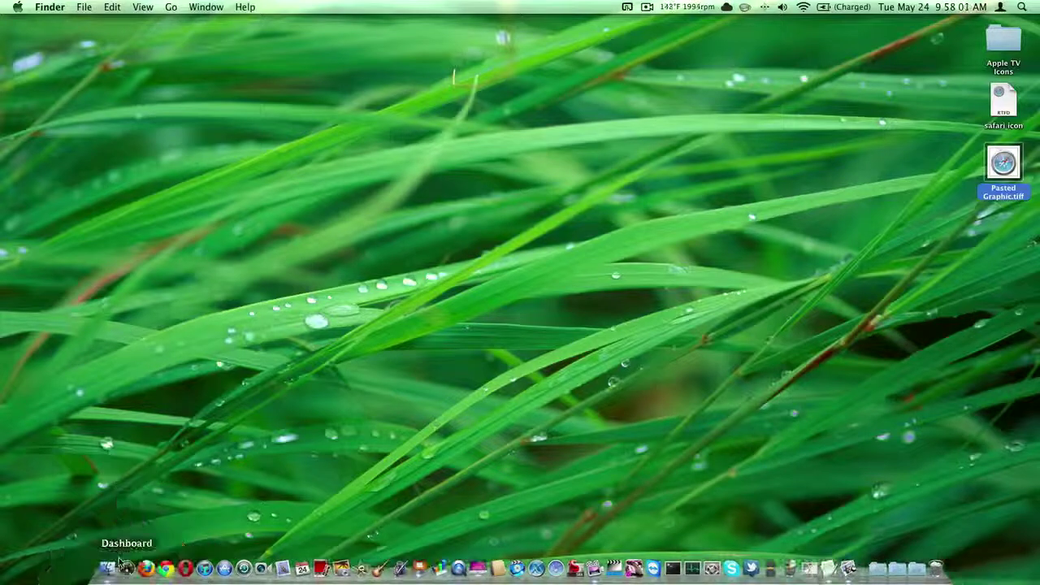
{"action": "left_click", "coordinate": [100, 551]}
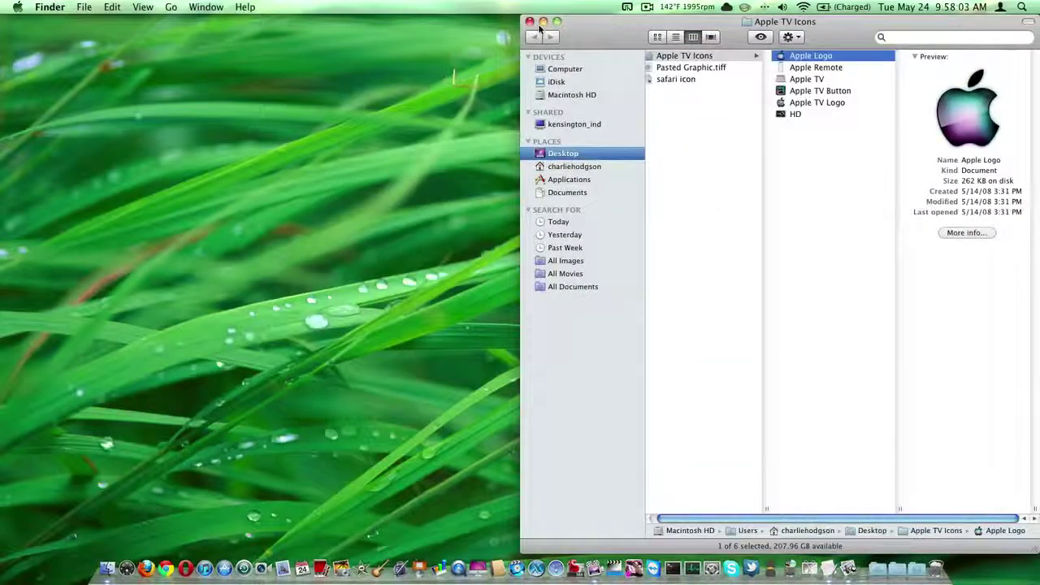
{"action": "left_click", "coordinate": [530, 21]}
Step: Bring up the Applications window and open Safari's Info window, moving it away from the screen edge
{"action": "key", "text": "F10"}
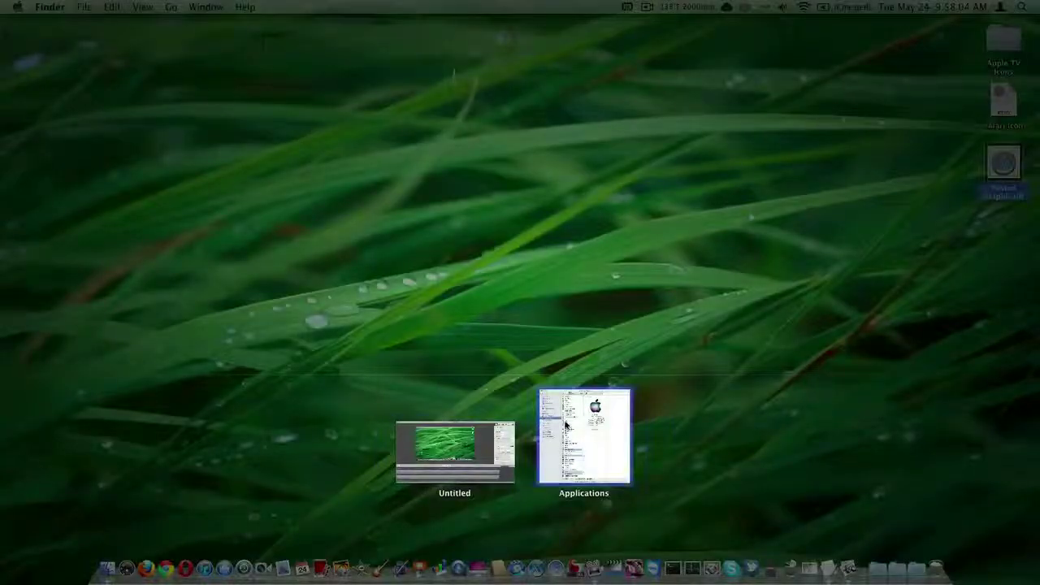
{"action": "left_click", "coordinate": [582, 435]}
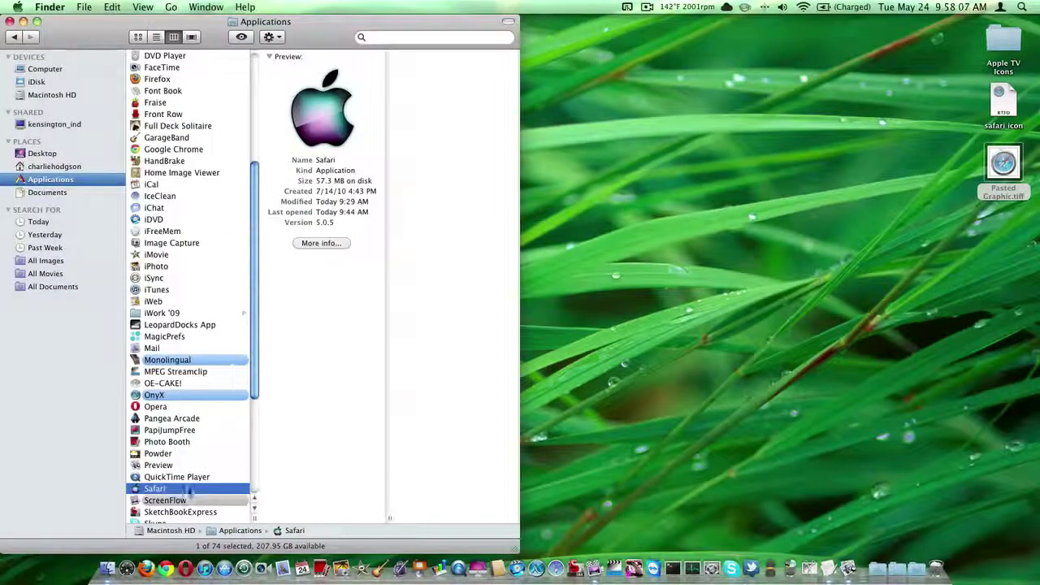
{"action": "right_click", "coordinate": [160, 491]}
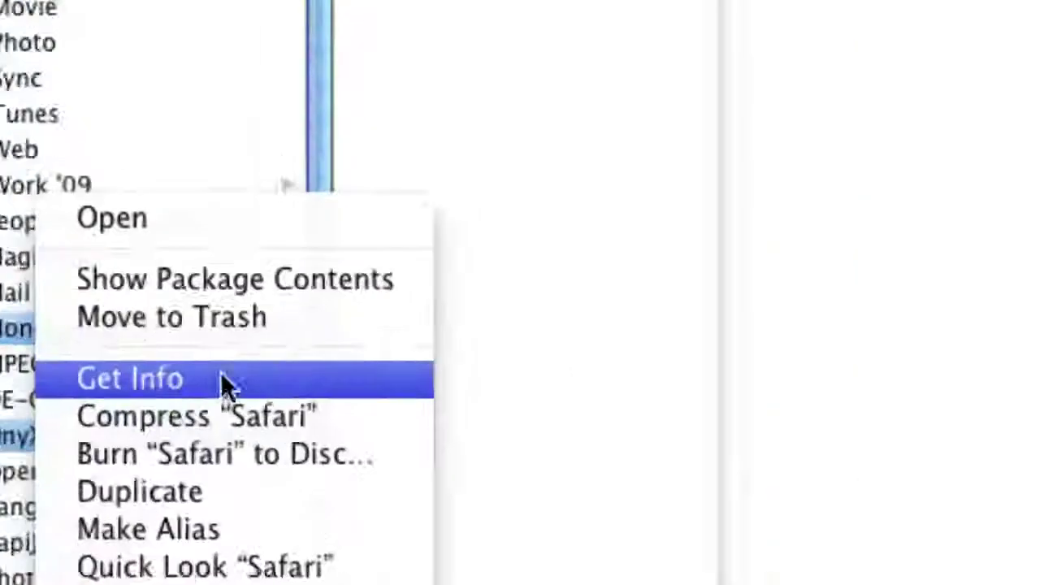
{"action": "left_click", "coordinate": [221, 378]}
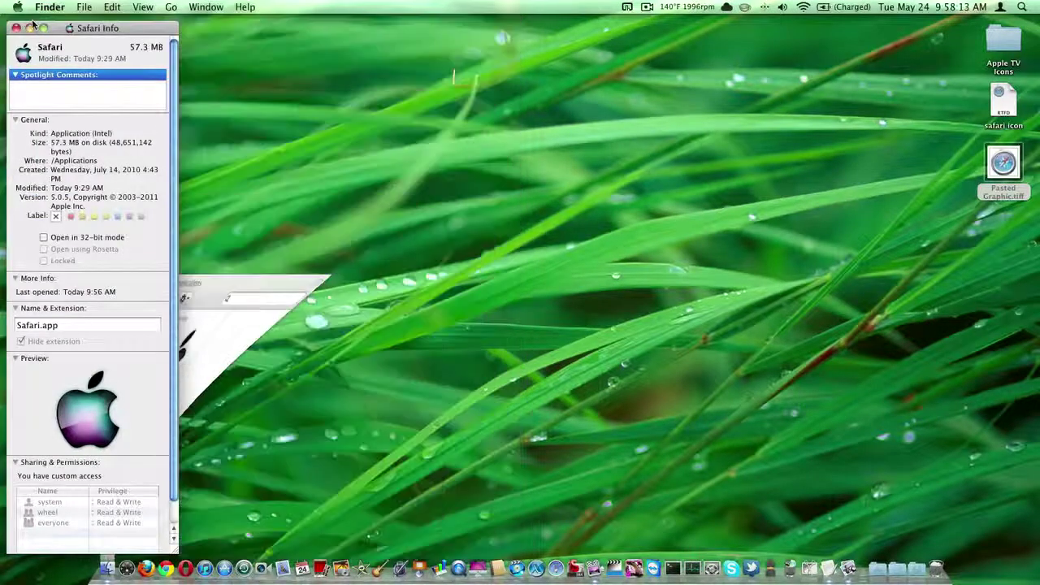
{"action": "left_click_drag", "start_coordinate": [74, 28], "coordinate": [253, 27]}
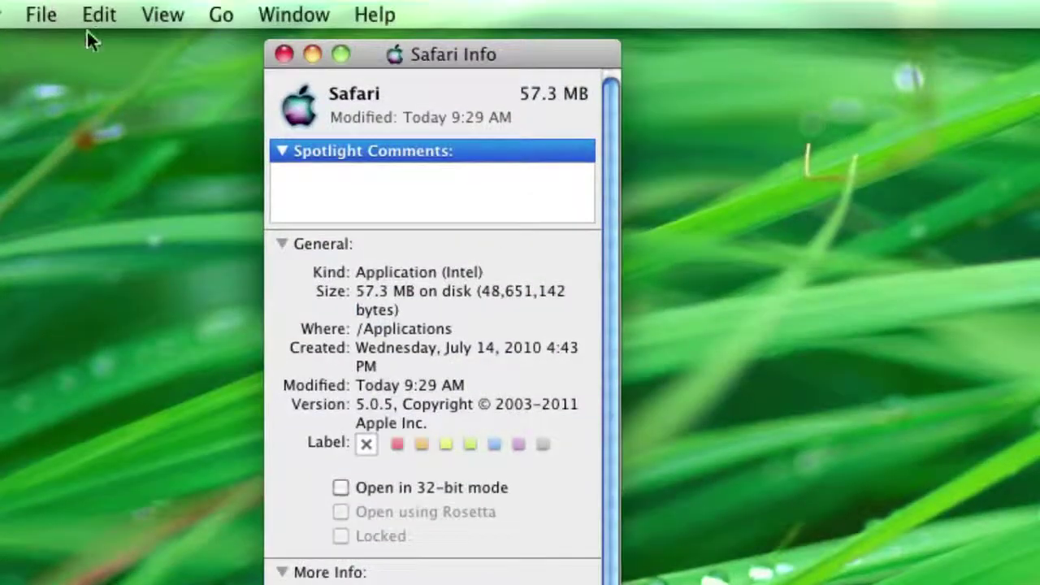
Step: Paste the copied compass as Safari's icon in the Safari Info window and close that window
{"action": "left_click", "coordinate": [113, 7]}
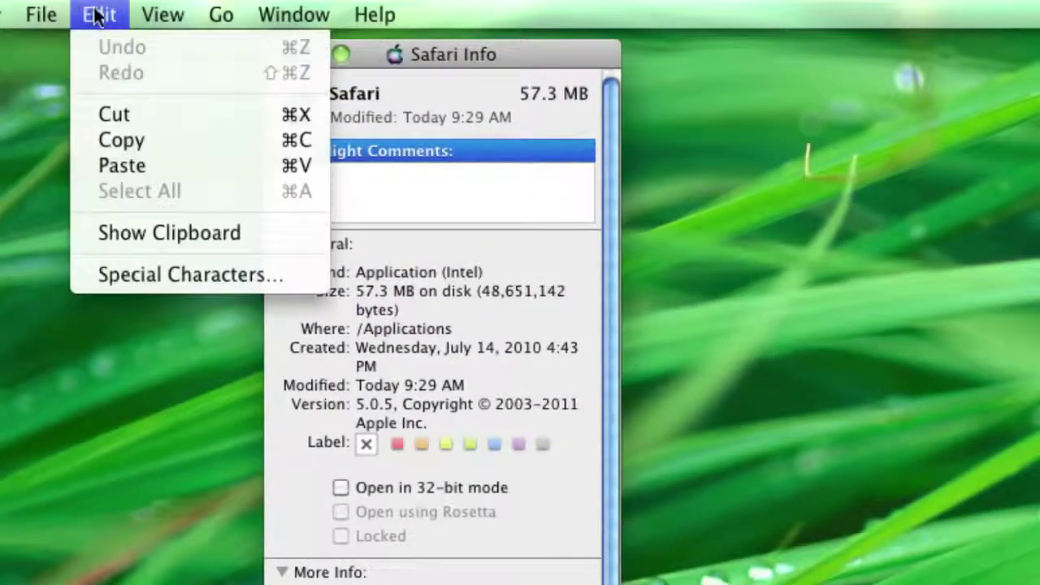
{"action": "left_click", "coordinate": [177, 165]}
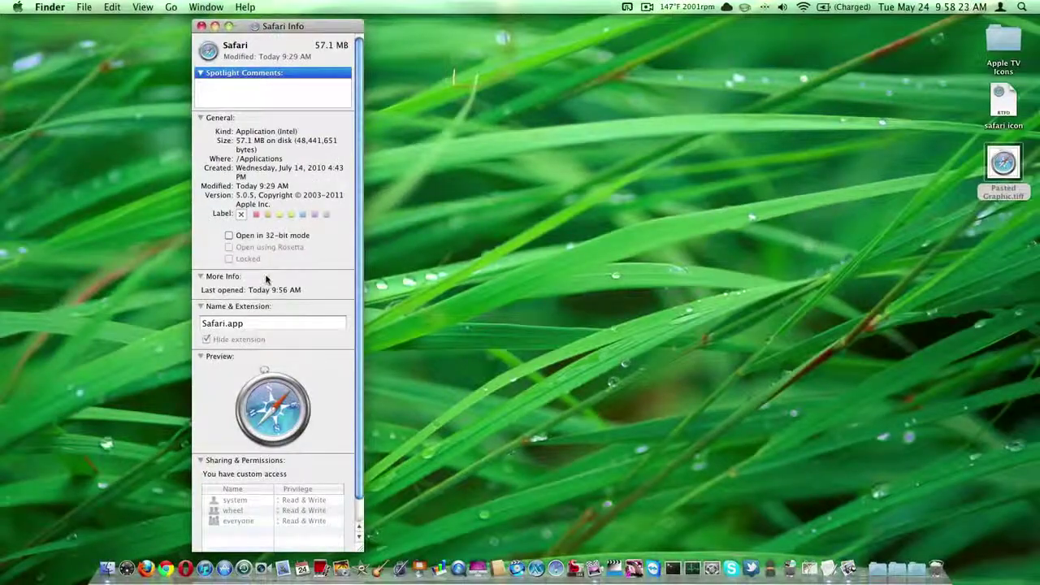
{"action": "left_click", "coordinate": [201, 26]}
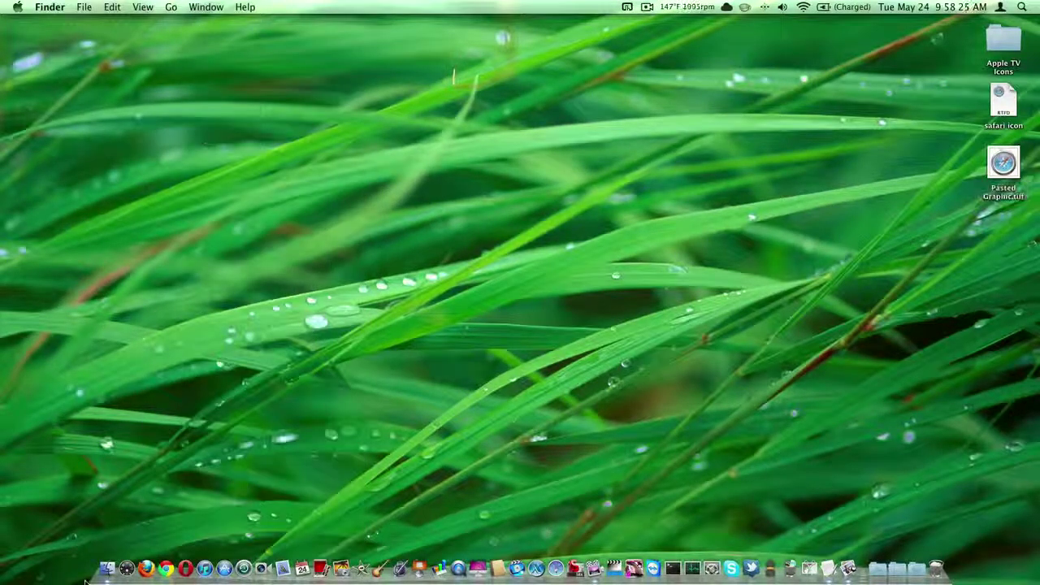
Step: Reselect Safari in the restored Applications window to refresh its preview, and add it back to the Dock beside Dashboard
{"action": "left_click", "coordinate": [106, 568]}
{"action": "left_click", "coordinate": [162, 407]}
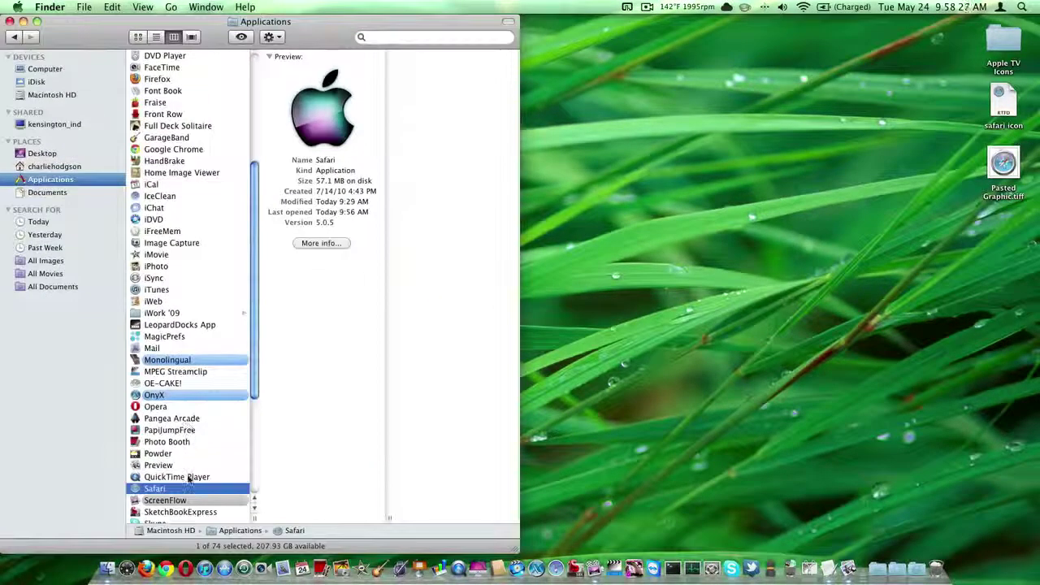
{"action": "left_click", "coordinate": [187, 477]}
{"action": "key", "text": "Down"}
{"action": "left_click_drag", "start_coordinate": [188, 485], "coordinate": [110, 569]}
{"action": "left_click", "coordinate": [9, 22]}
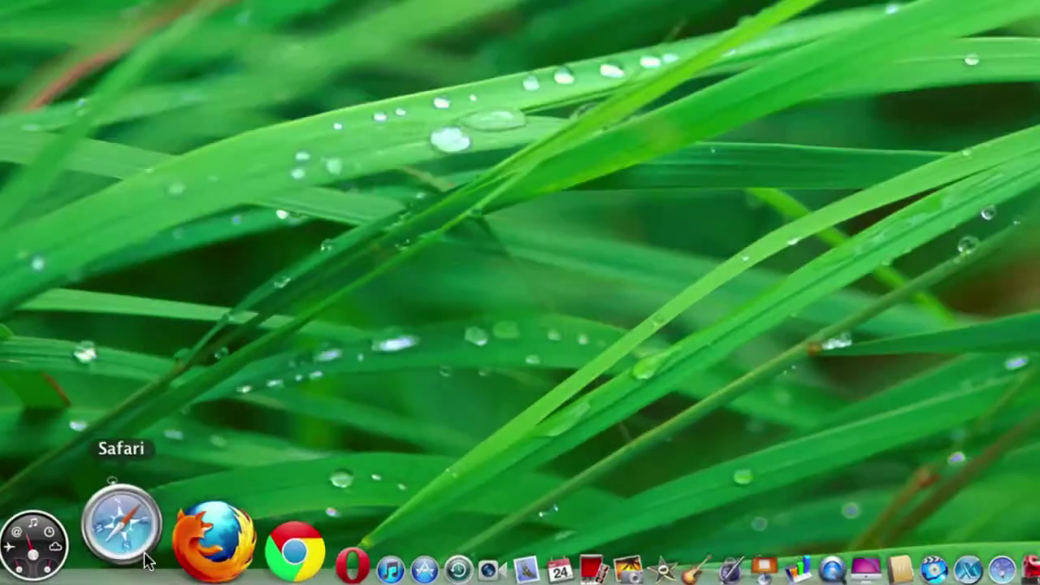
Step: Launch Safari from its restored Dock icon as a test and quit it, along with Preview
{"action": "left_click", "coordinate": [145, 556]}
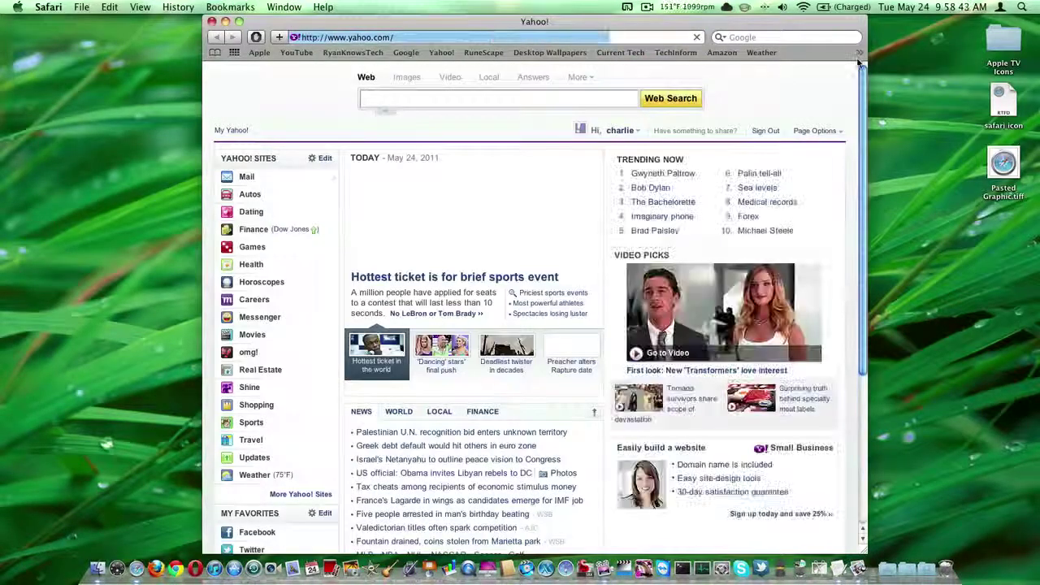
{"action": "key", "text": "super+q"}
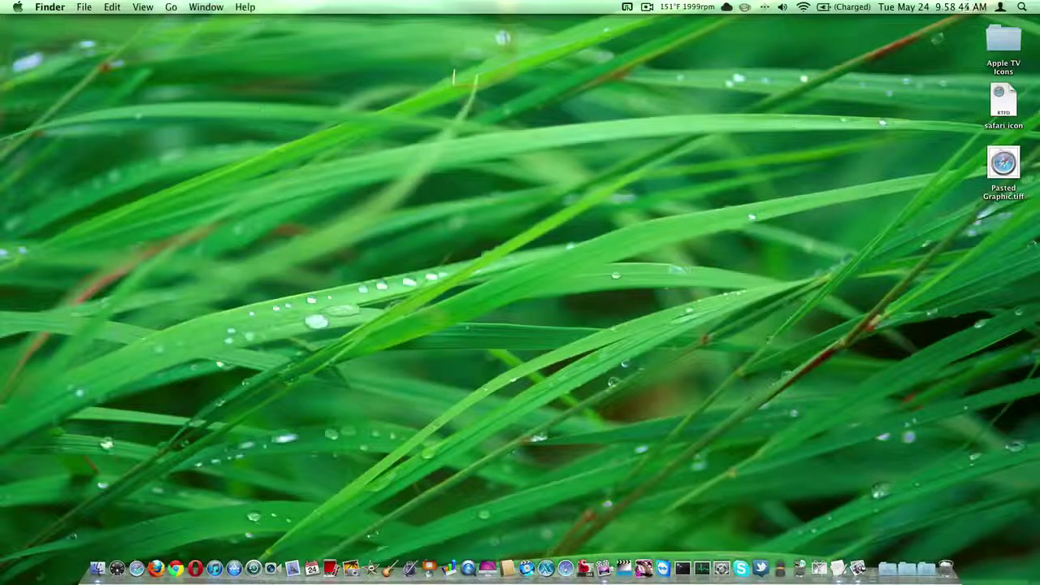
{"action": "right_click", "coordinate": [860, 551]}
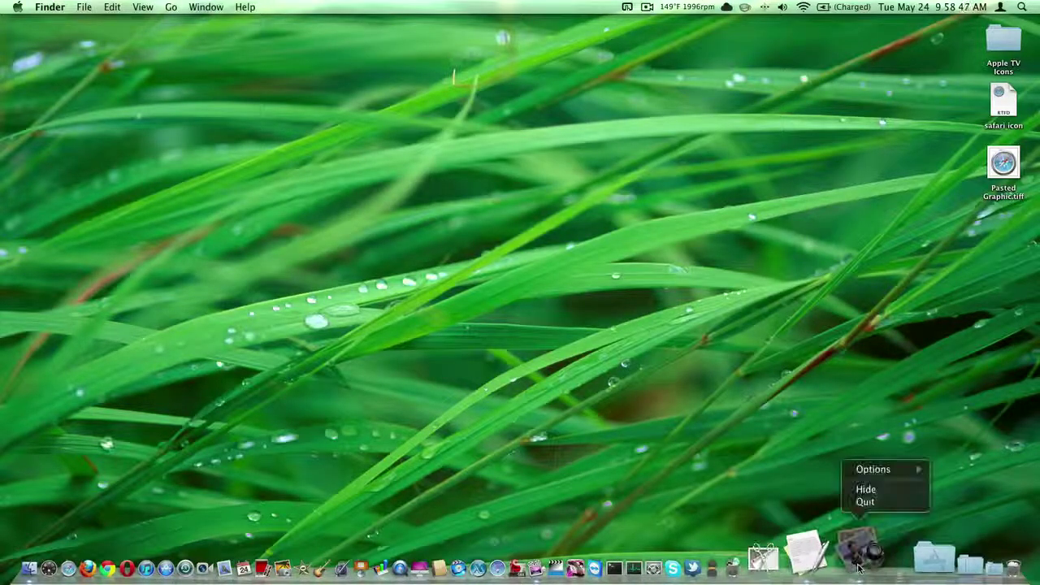
{"action": "left_click", "coordinate": [866, 502]}
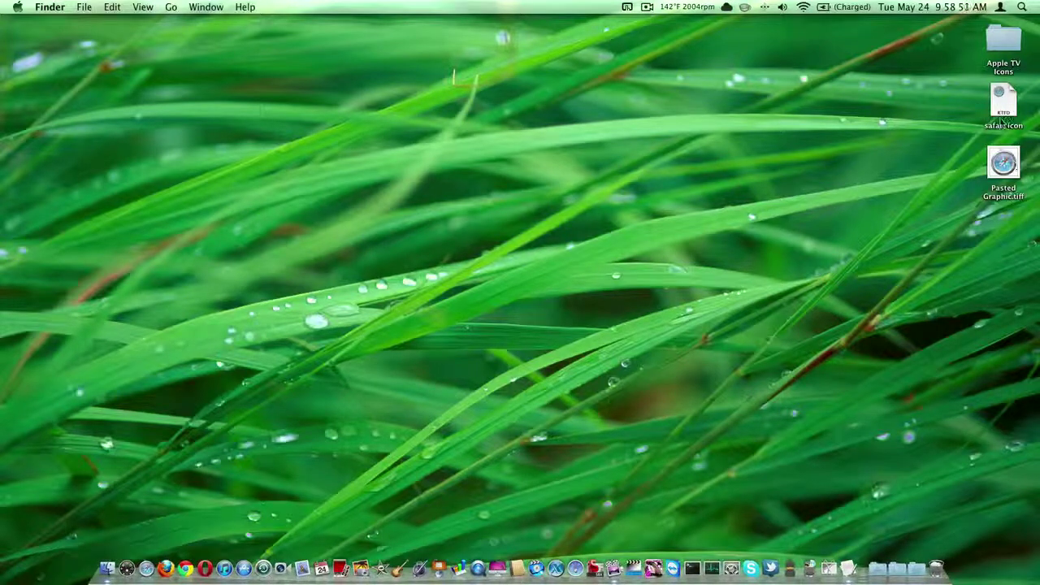
Step: Move the safari icon backup document to the Trash and shift Pasted Graphic.tiff up into its place below the Apple TV Icons folder
{"action": "left_click", "coordinate": [1009, 114]}
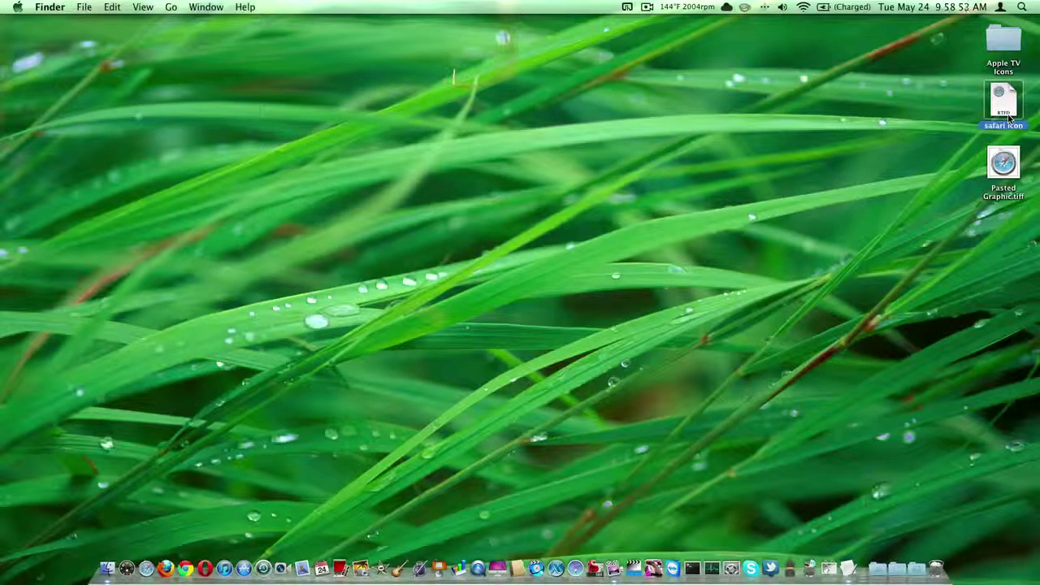
{"action": "key", "text": "super+BackSpace"}
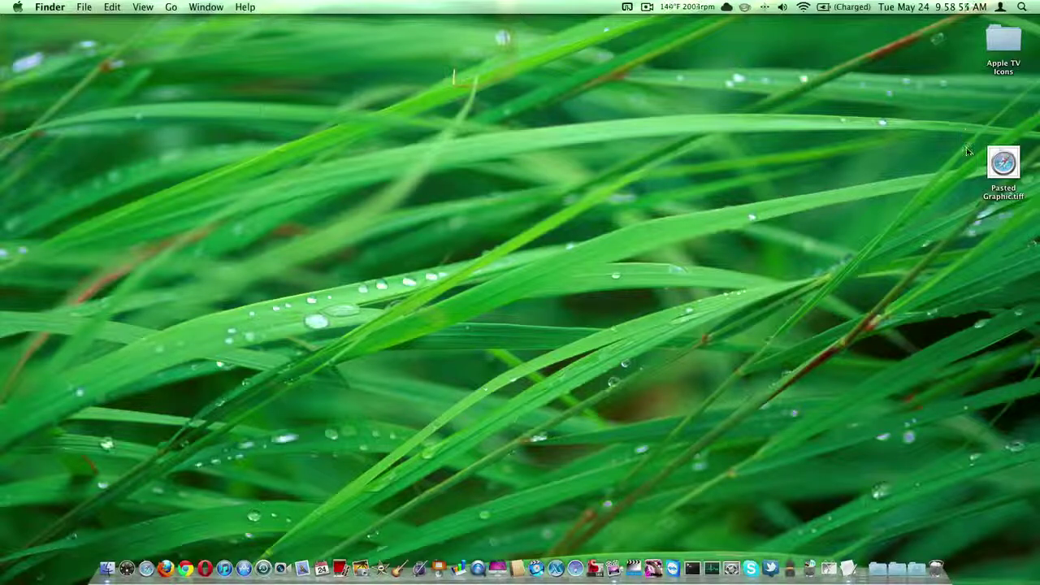
{"action": "left_click", "coordinate": [993, 165]}
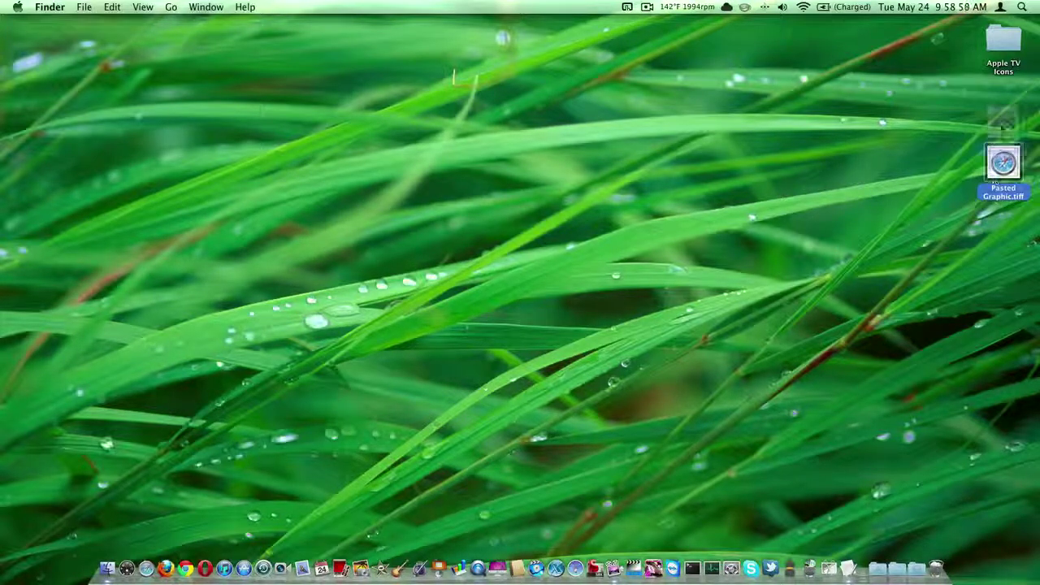
{"action": "left_click", "coordinate": [743, 216]}
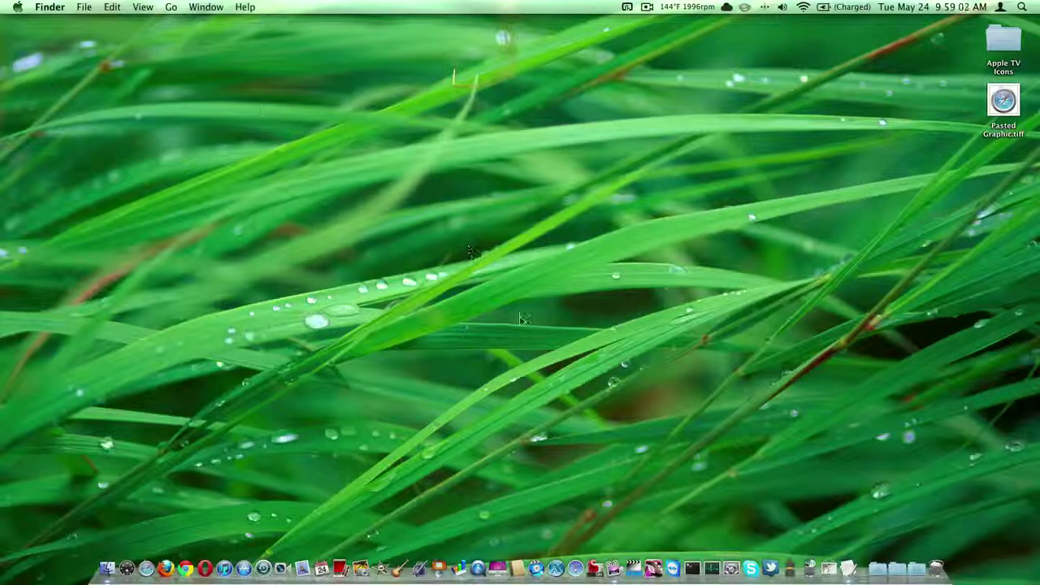
Step: Create a new folder named Icon on the desktop
{"action": "right_click", "coordinate": [838, 216]}
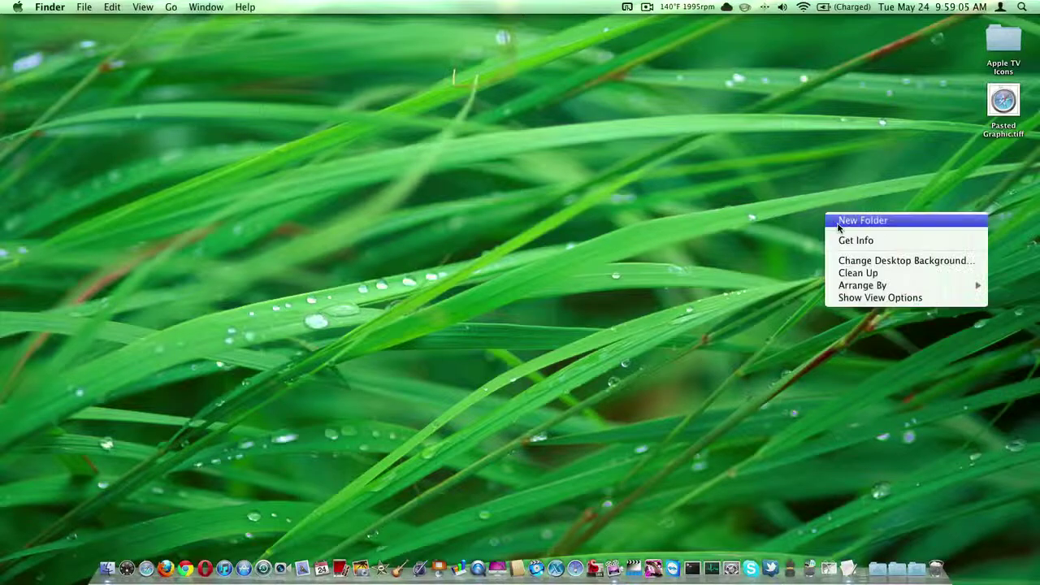
{"action": "left_click", "coordinate": [845, 221]}
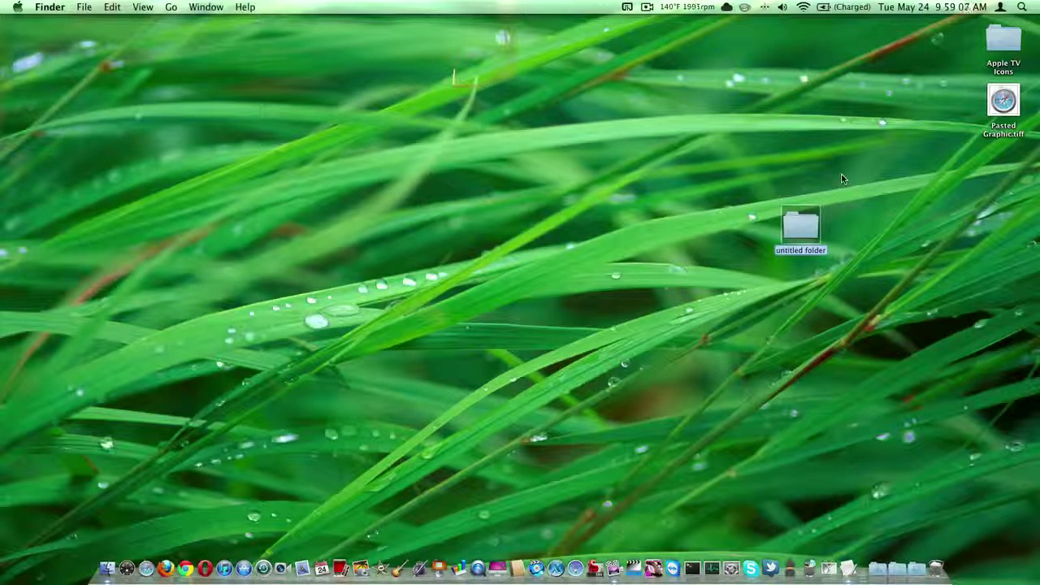
{"action": "type", "text": "Icon"}
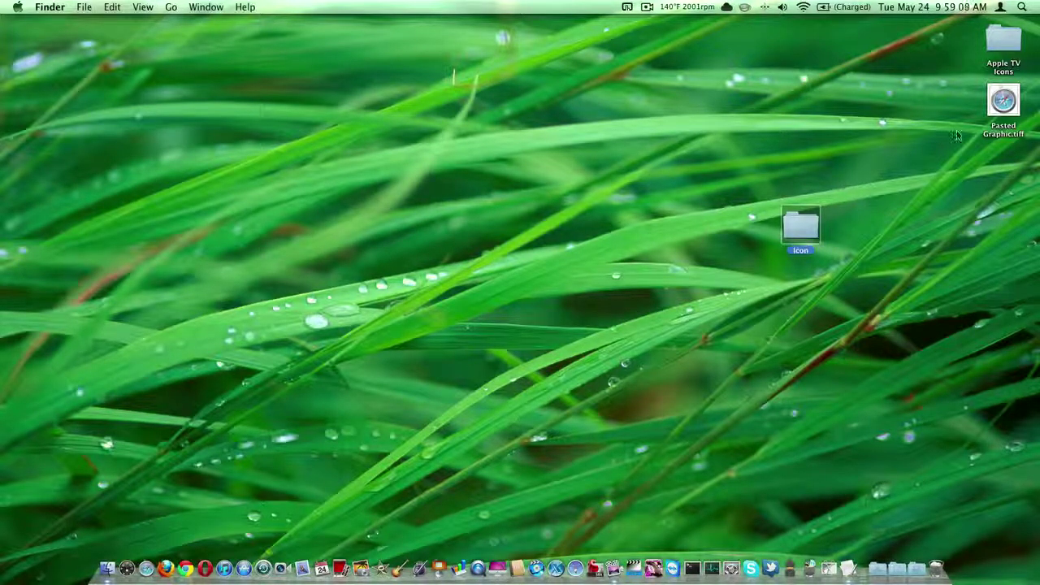
Step: Move Pasted Graphic.tiff and the Icon folder from the desktop to the Trash
{"action": "left_click", "coordinate": [1005, 101]}
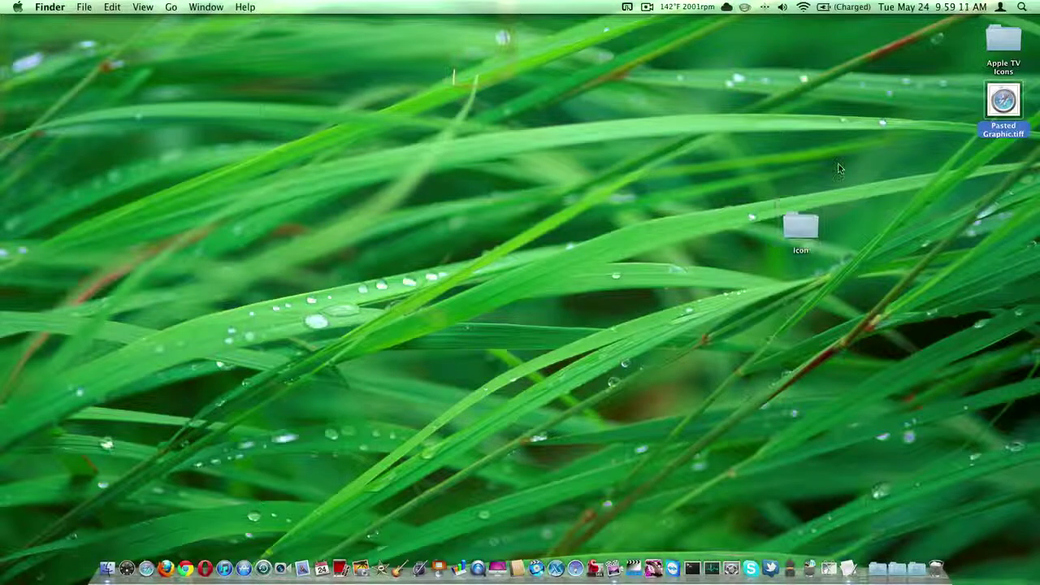
{"action": "key", "text": "super+BackSpace"}
{"action": "left_click", "coordinate": [794, 235]}
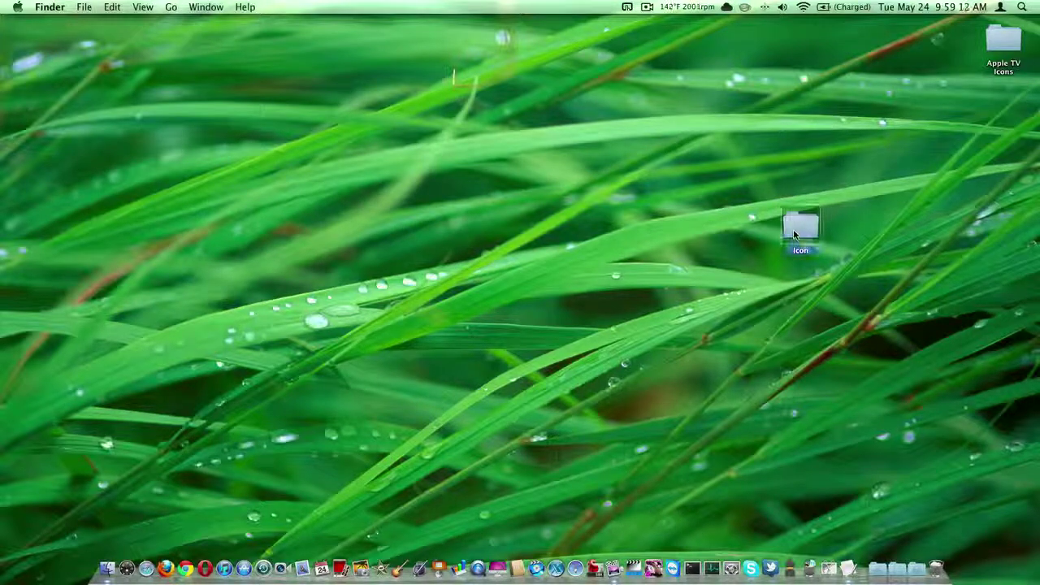
{"action": "key", "text": "super+BackSpace"}
{"action": "left_click_drag", "start_coordinate": [865, 104], "coordinate": [156, 529]}
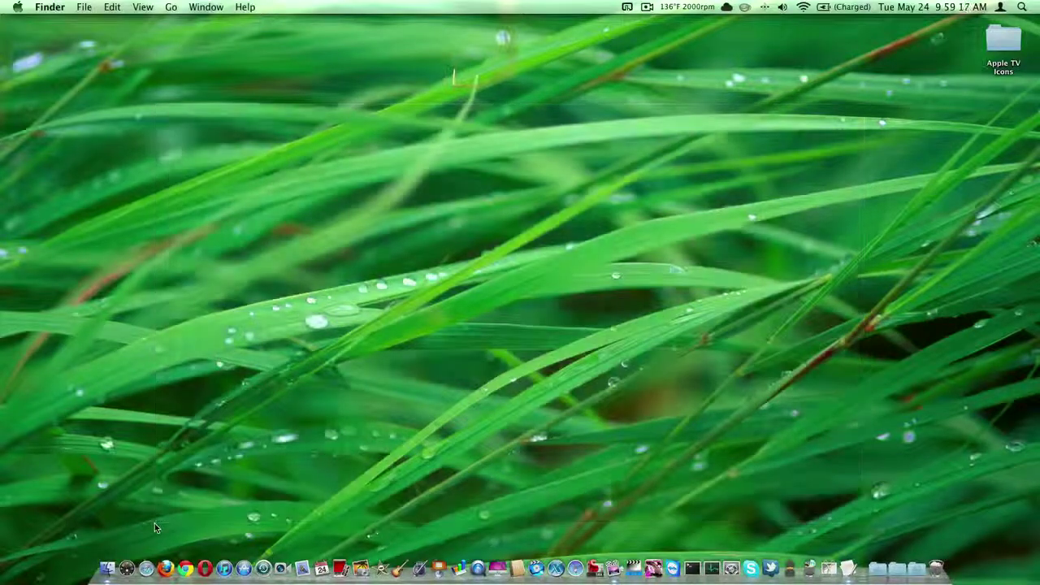